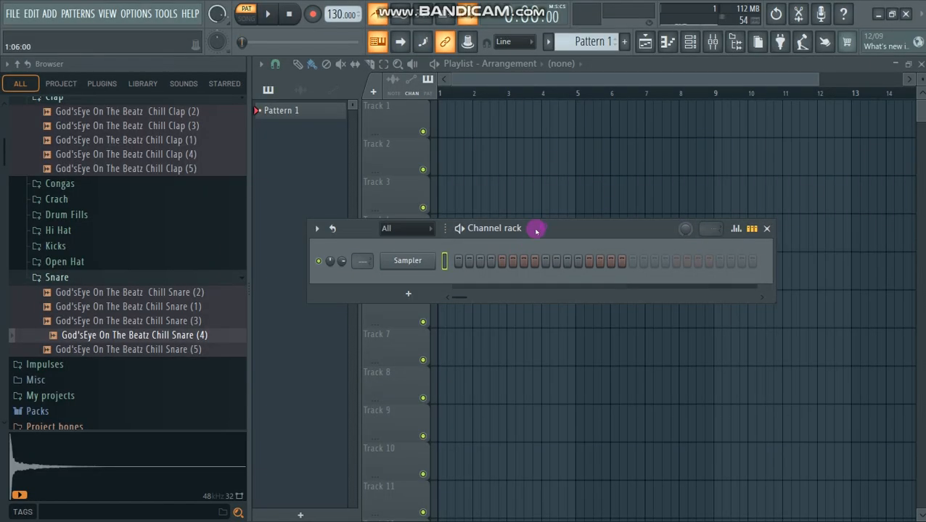
drag(536, 231, 514, 226)
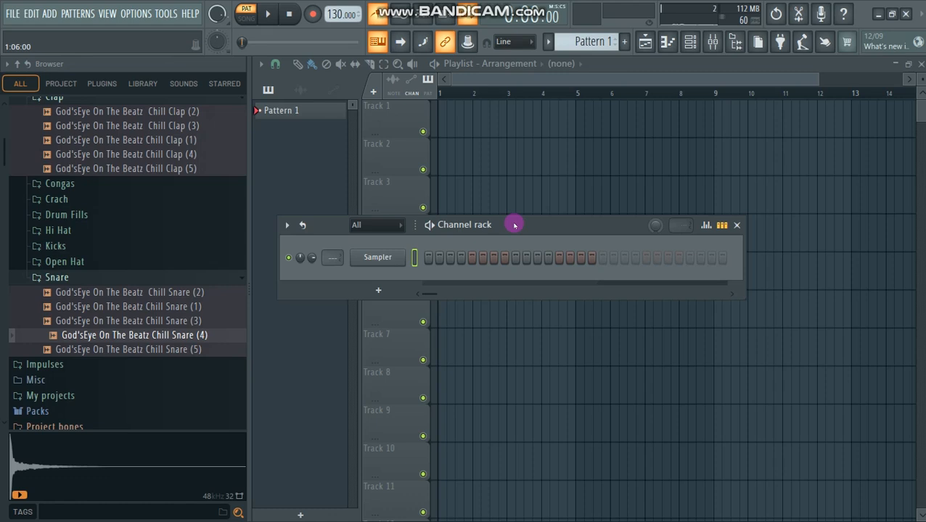
drag(514, 225, 543, 203)
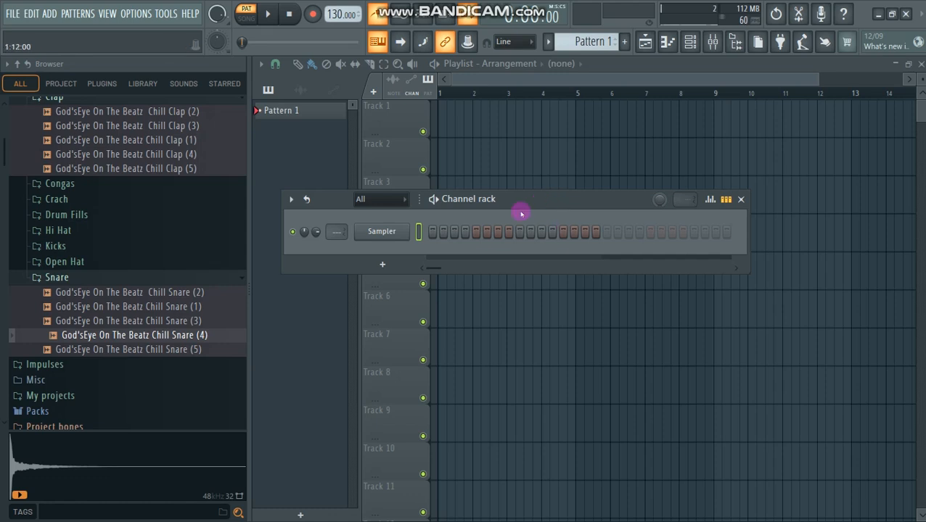
drag(587, 204, 604, 200)
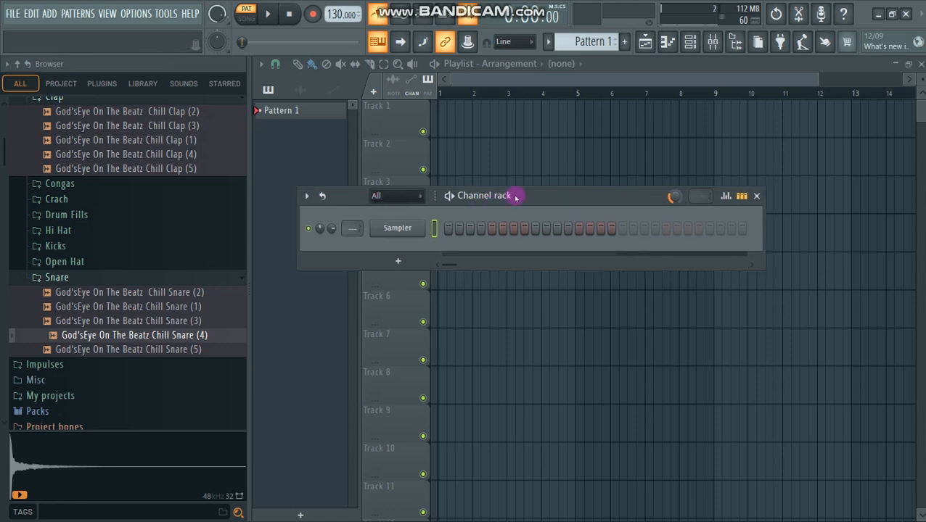
drag(515, 192, 504, 186)
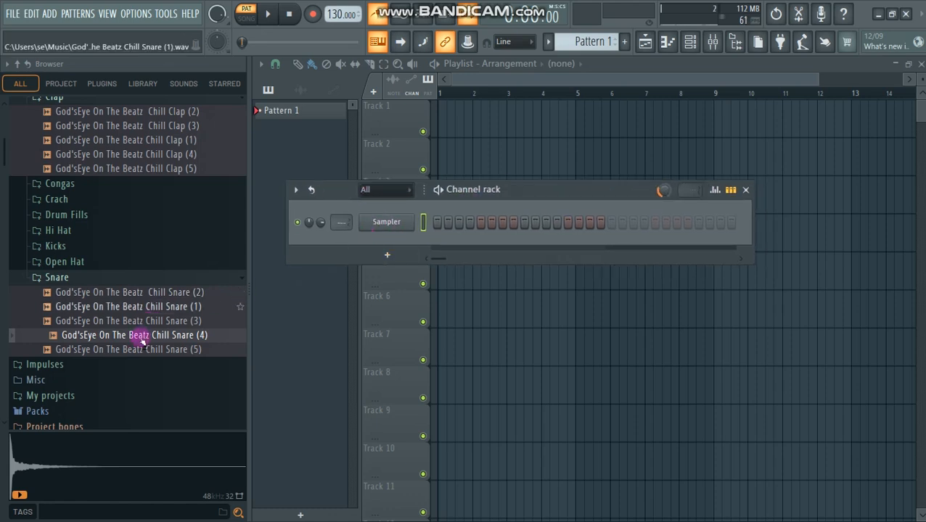
- Load God'sEye On The Beatz Chill Snare (4) into the empty Sampler channel and add Chill Snare (1) as a new channel below
drag(161, 334, 385, 231)
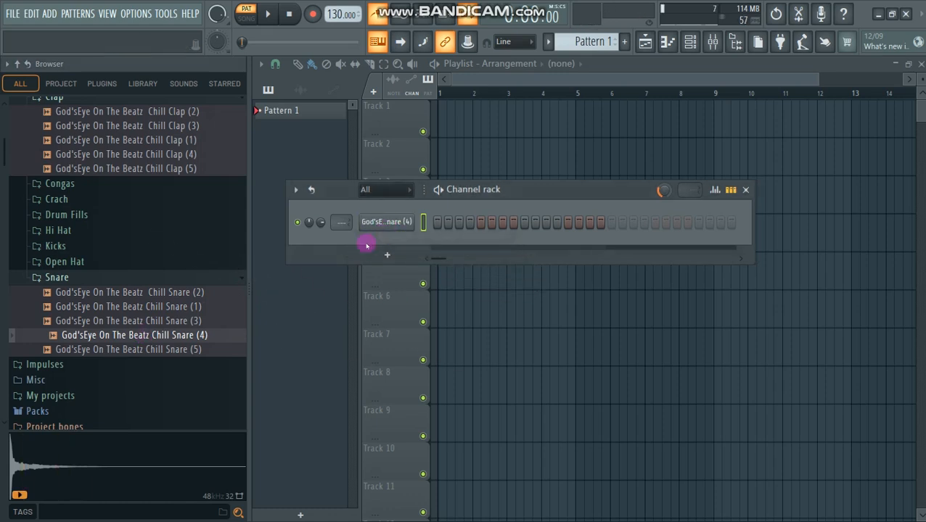
click(161, 308)
drag(163, 311, 344, 245)
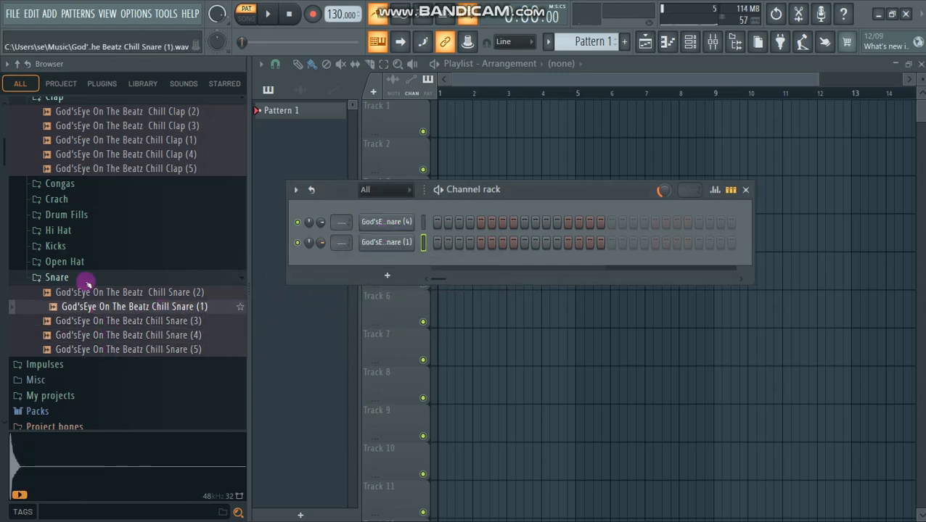
- Preview samples in the Kicks folder and add God'sEye On The Beatz Chill Kick (3) as a channel above the snares
click(66, 246)
click(68, 261)
click(93, 290)
click(99, 275)
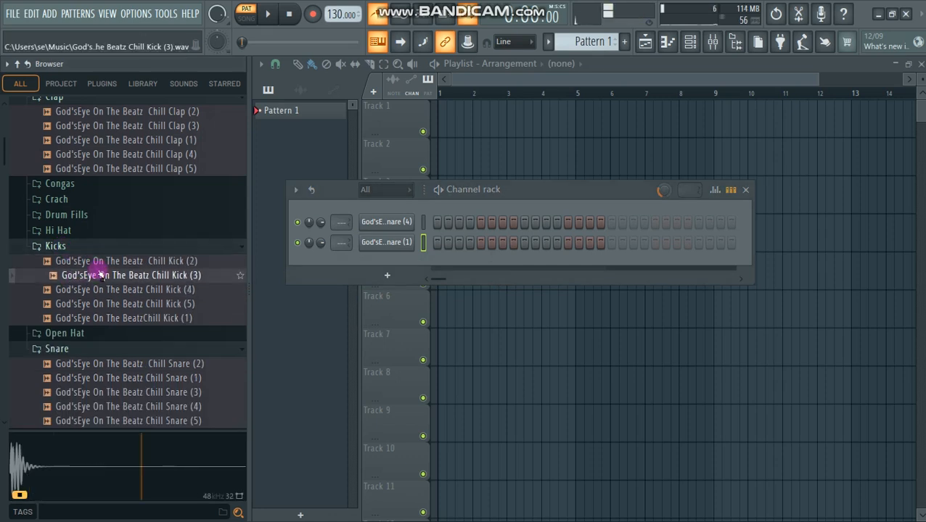
drag(100, 275, 394, 212)
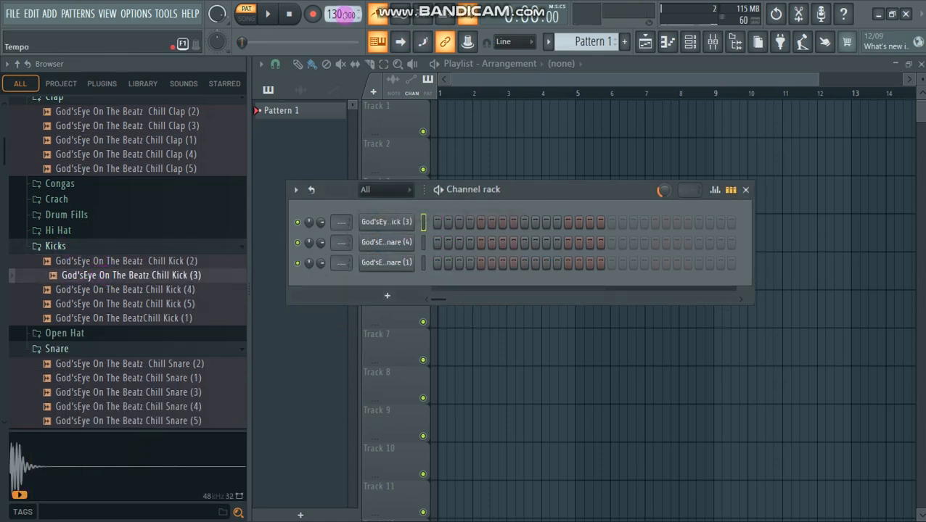
- Set the project tempo to 110 BPM
right_click(316, 13)
right_click(337, 13)
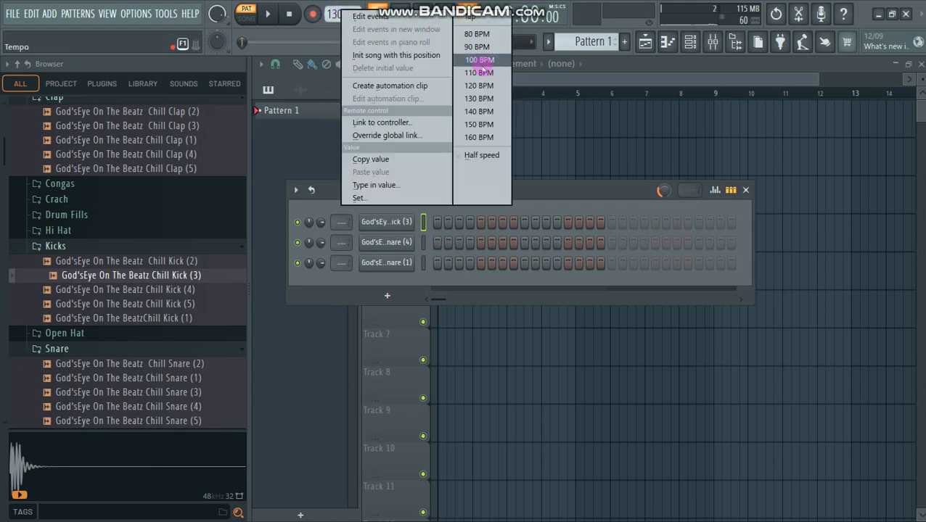
click(481, 72)
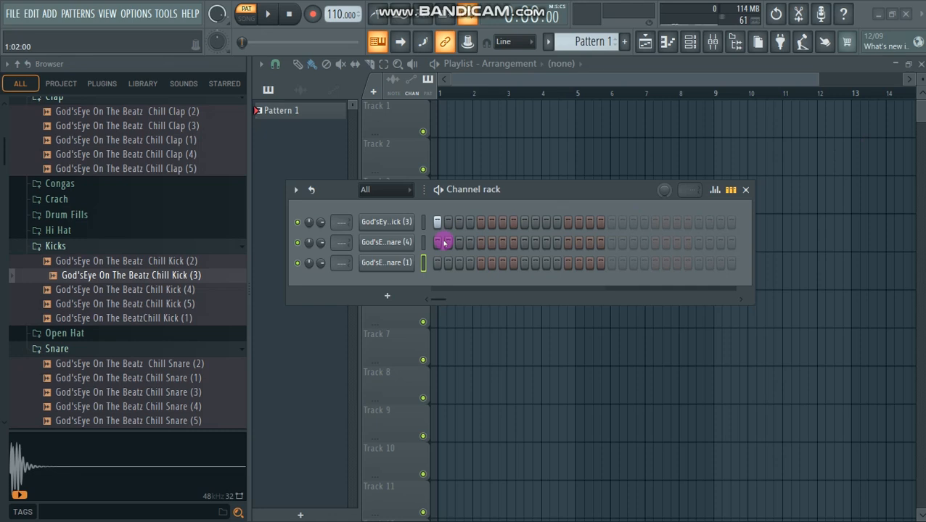
- Program Snare (4) on steps 1, 4, 7, 11 and 13 and Snare (1) on steps 1, 7 and 13, playing back the pattern
click(438, 244)
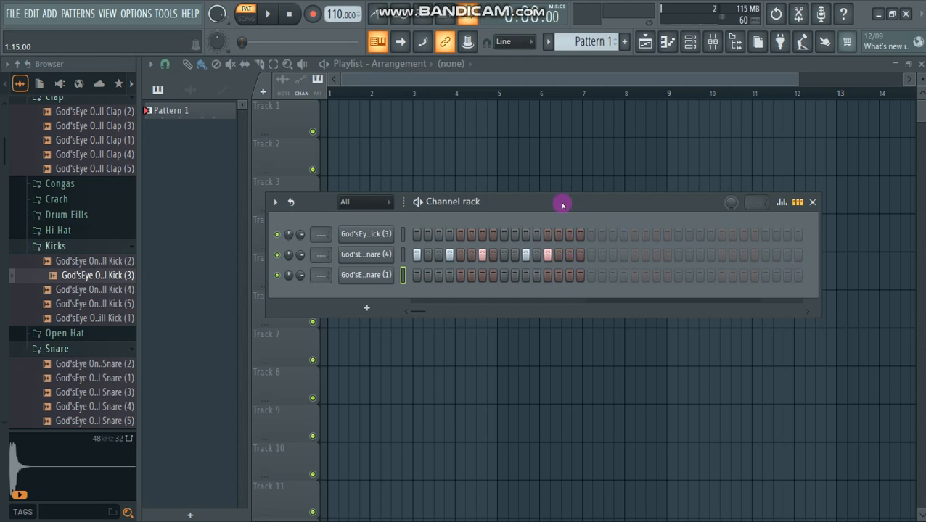
key(space)
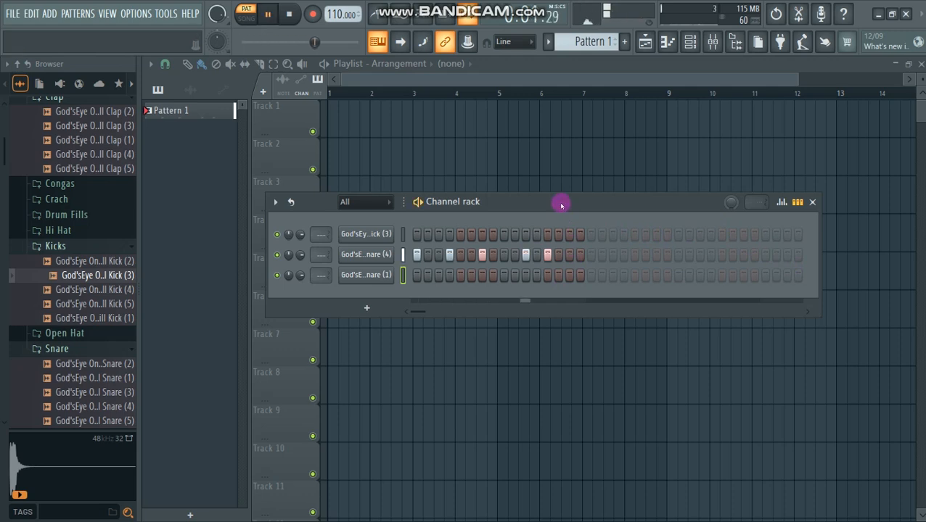
key(space)
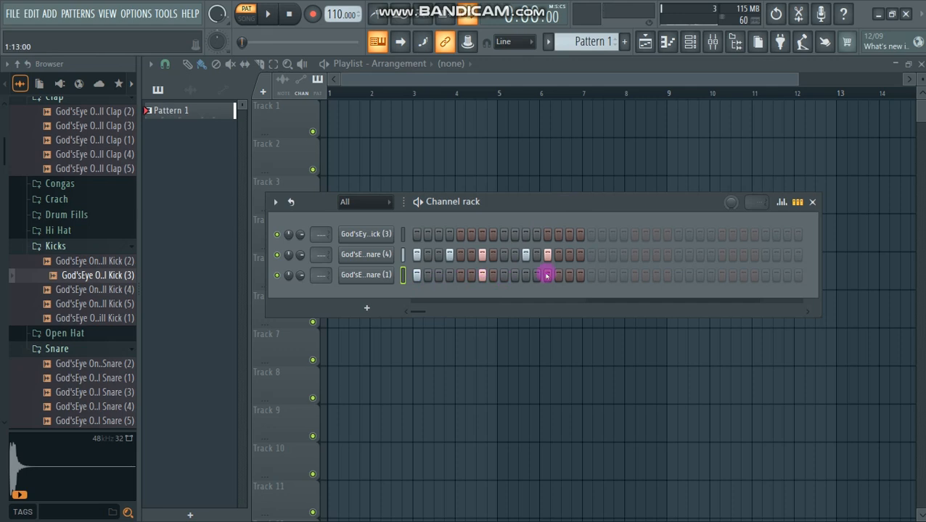
key(space)
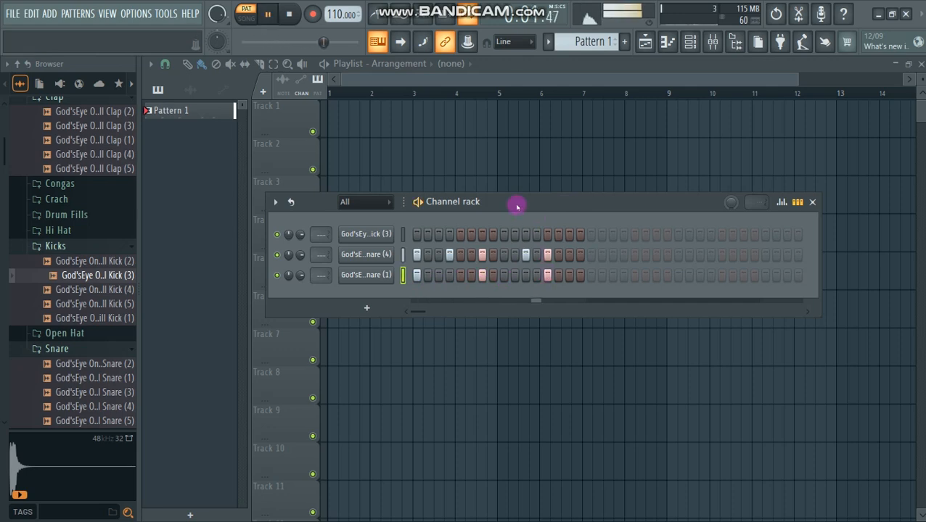
key(space)
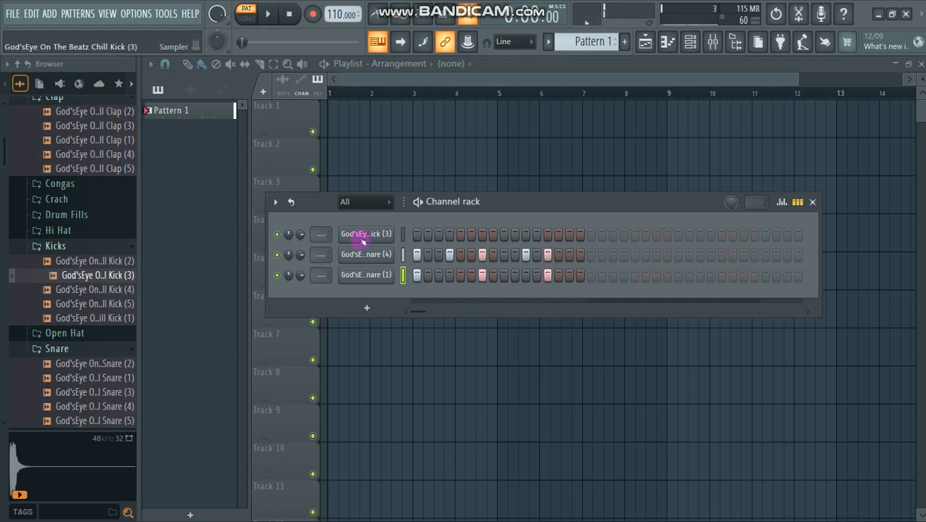
- Fill the Kick (3) channel on each 4 steps and add an extra kick on step 15 while playing the pattern
right_click(363, 242)
click(554, 289)
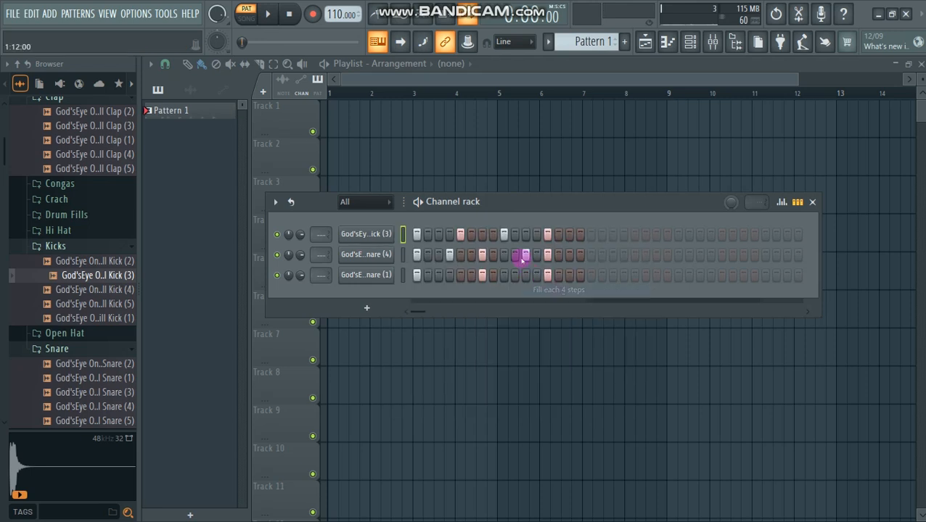
key(space)
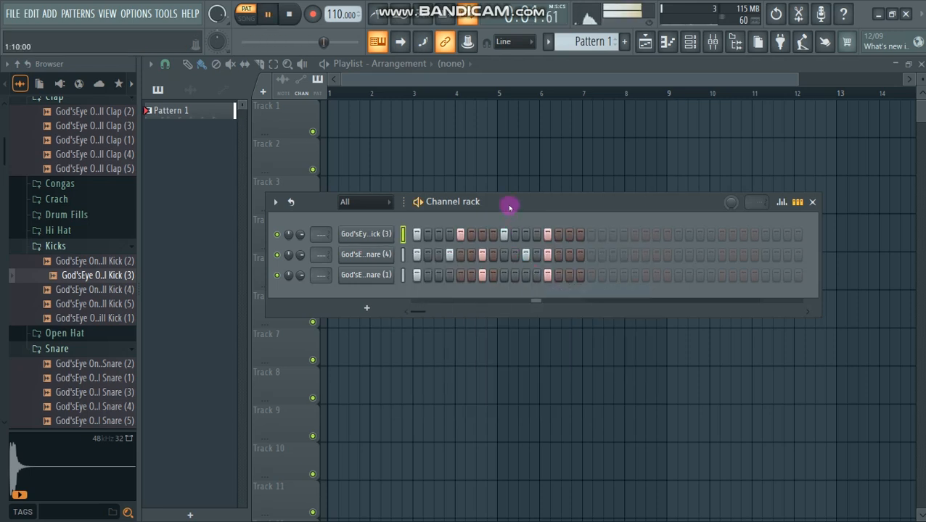
click(569, 233)
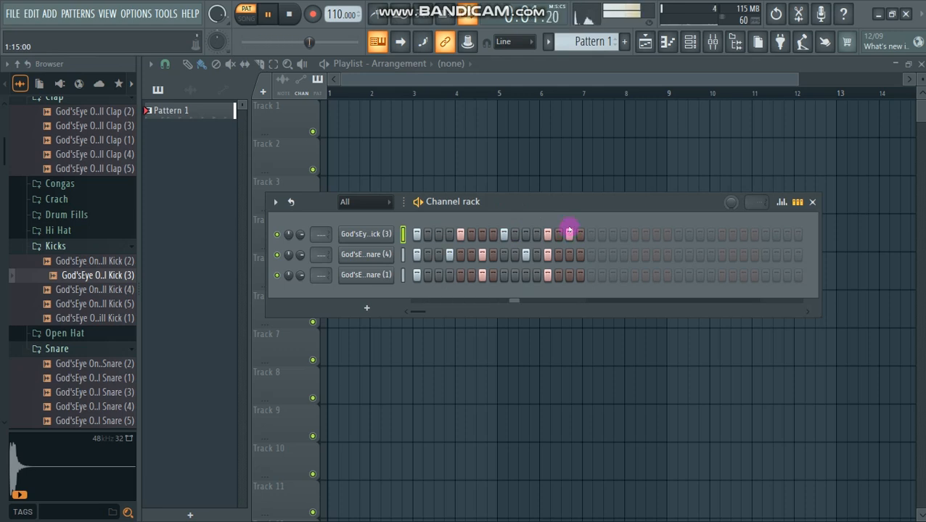
key(space)
- Solo the Snare (4) channel and play its pattern to hear it alone
drag(528, 206, 497, 227)
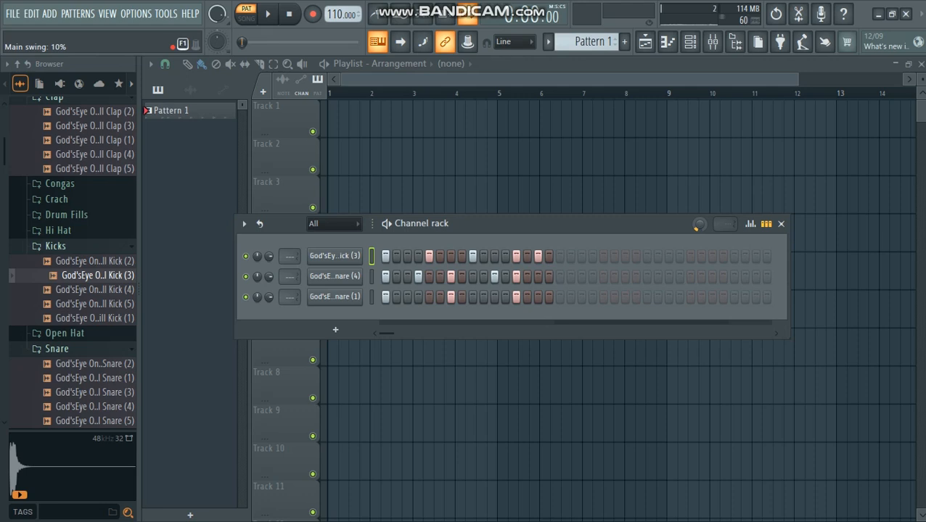
drag(647, 225, 643, 237)
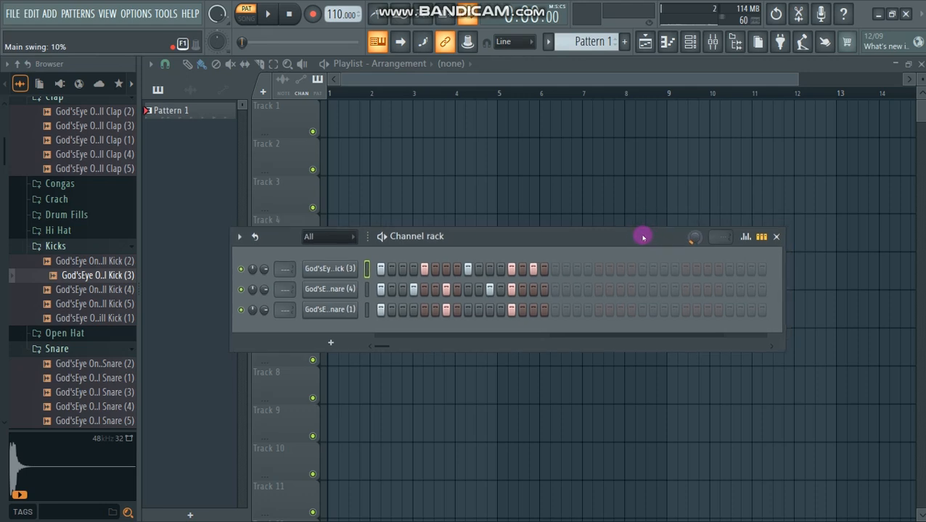
right_click(244, 290)
click(259, 285)
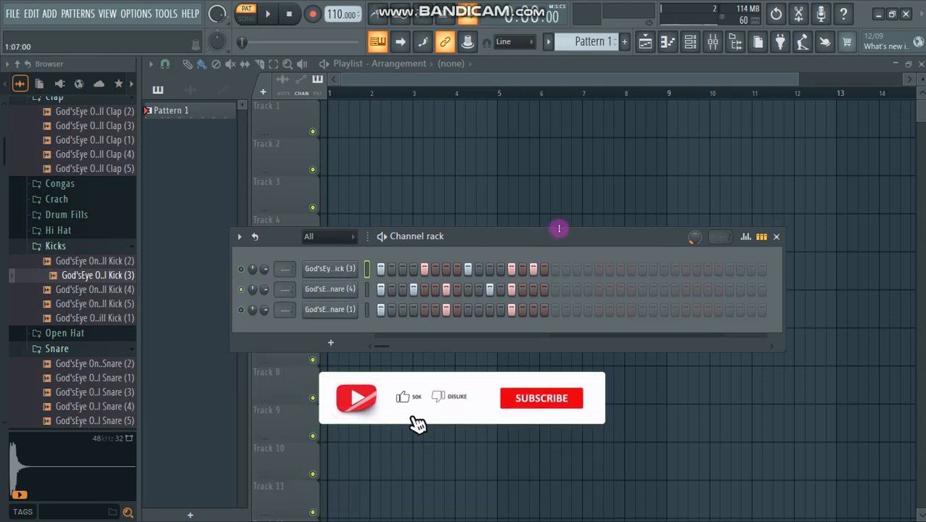
drag(559, 240, 533, 247)
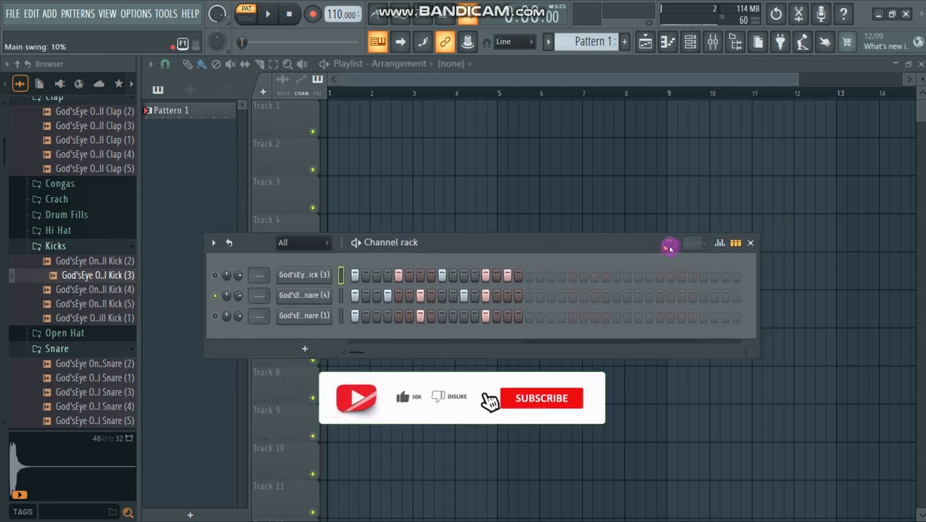
key(space)
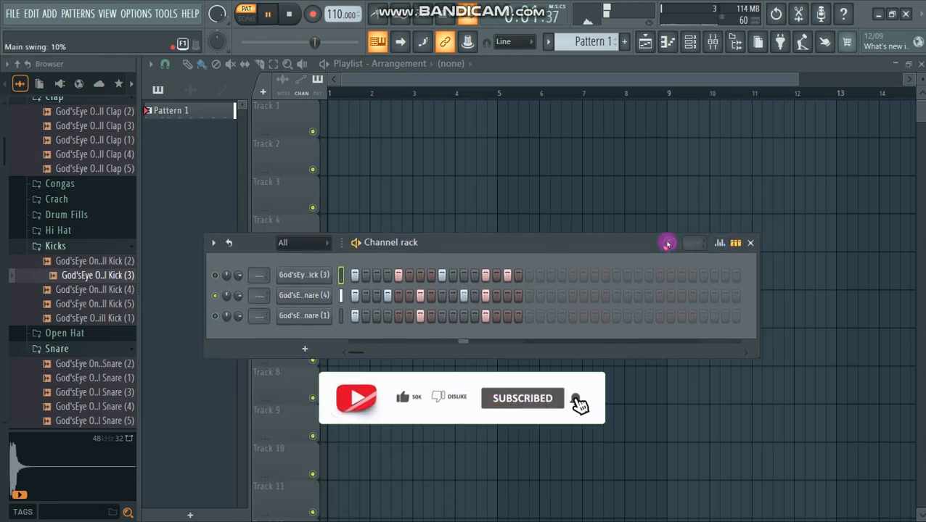
- Copy the Snare (4) step pattern and paste it into the Snare (1) channel
right_click(336, 300)
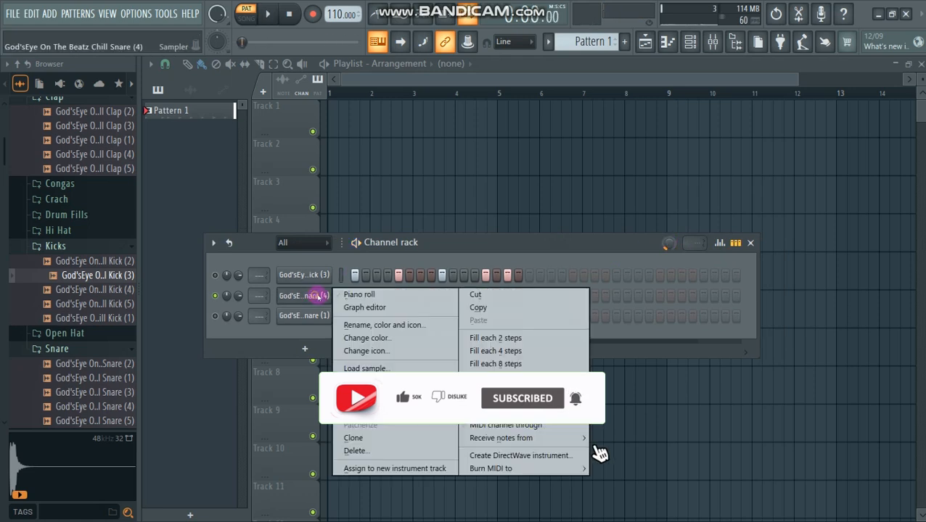
click(479, 303)
right_click(309, 316)
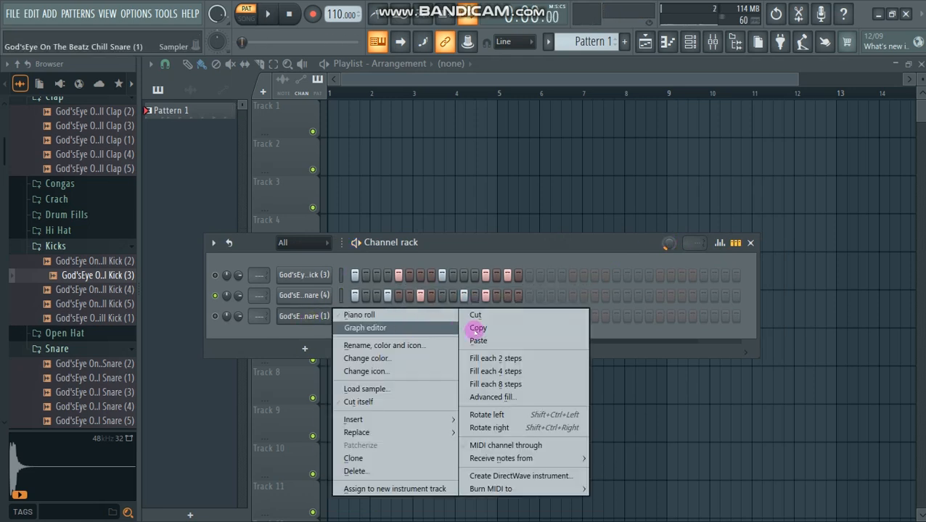
click(478, 342)
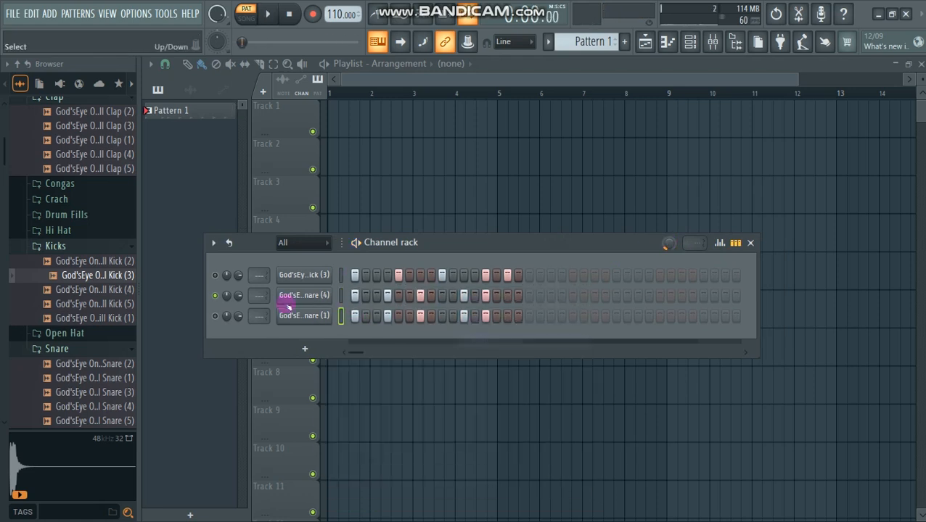
- Solo the Snare (1) channel and play its pattern to hear it alone
right_click(216, 317)
key(space)
drag(573, 240, 601, 216)
key(space)
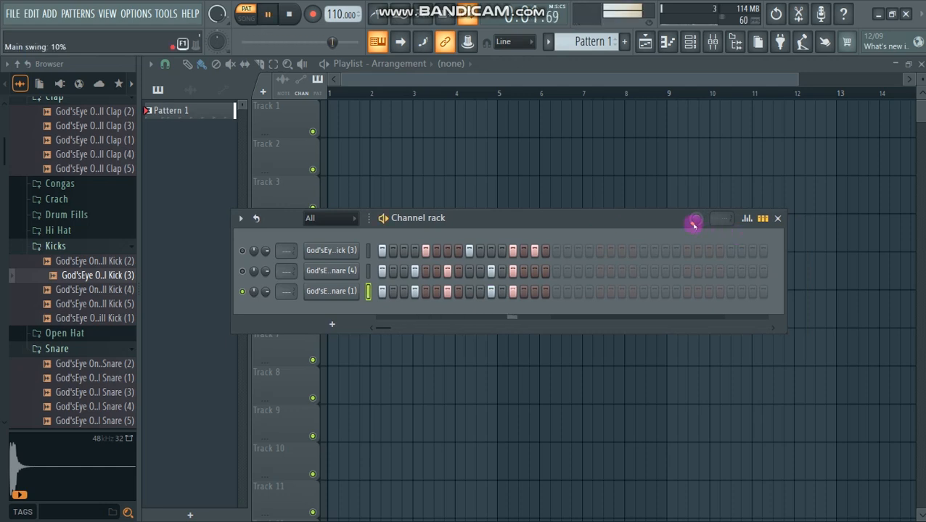
key(space)
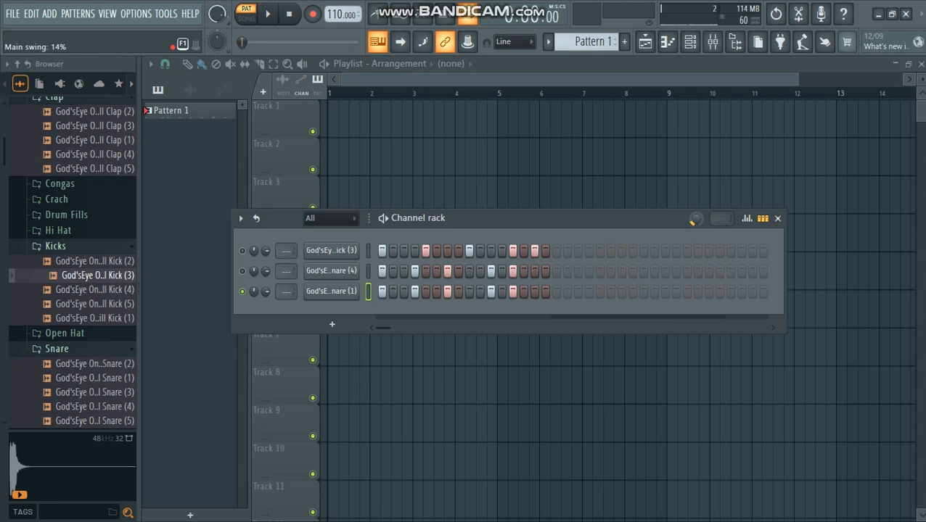
- Try the main swing at 100% and 46% while the soloed snare plays, ending at 100%
key(space)
drag(694, 222, 694, 120)
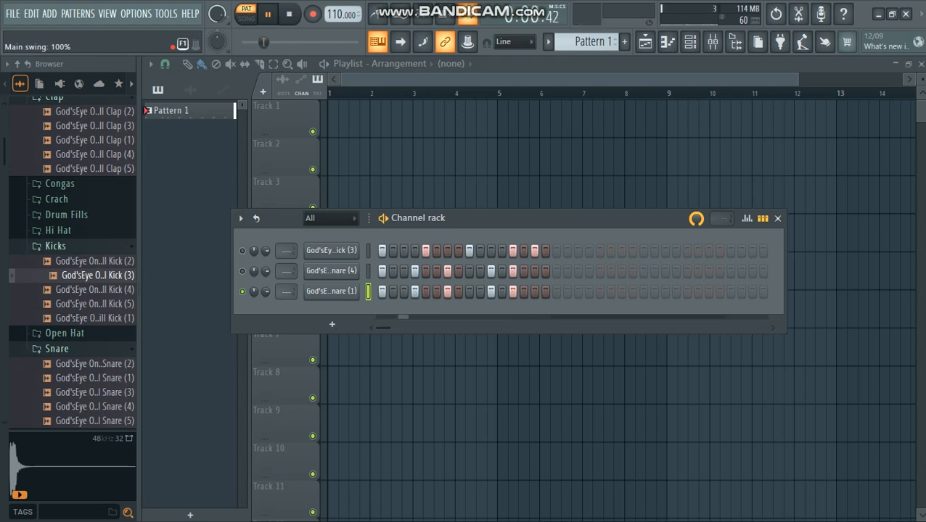
drag(696, 218, 696, 281)
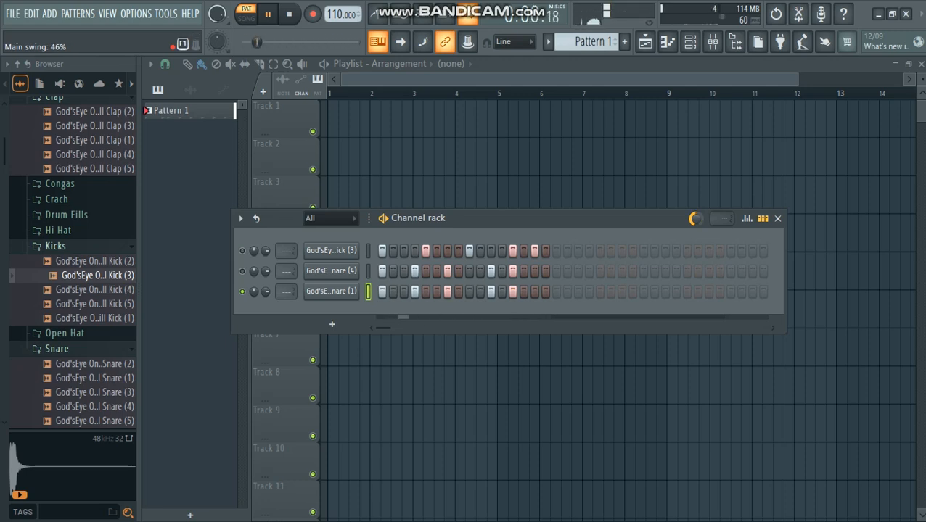
drag(695, 219, 696, 232)
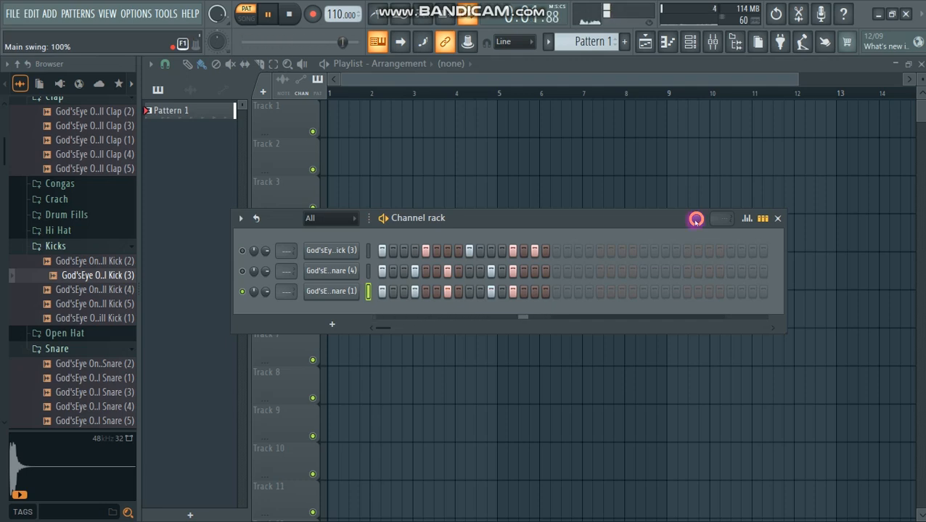
key(space)
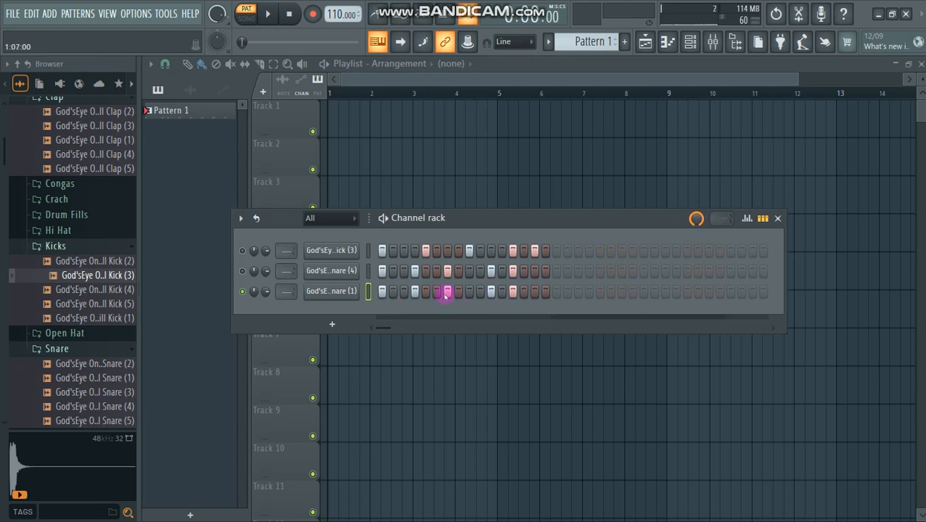
- Lower the main swing well below its maximum while playing the pattern, with all three channels unmuted
drag(558, 222, 578, 217)
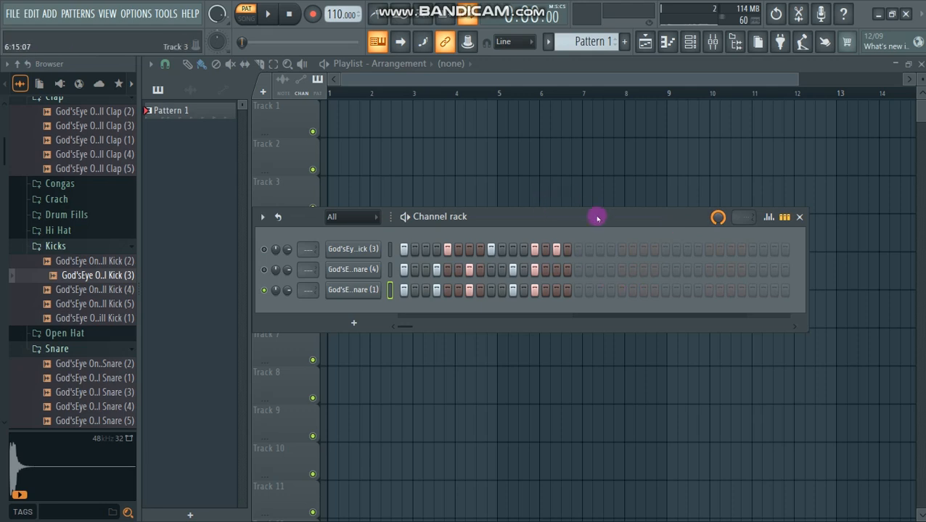
key(space)
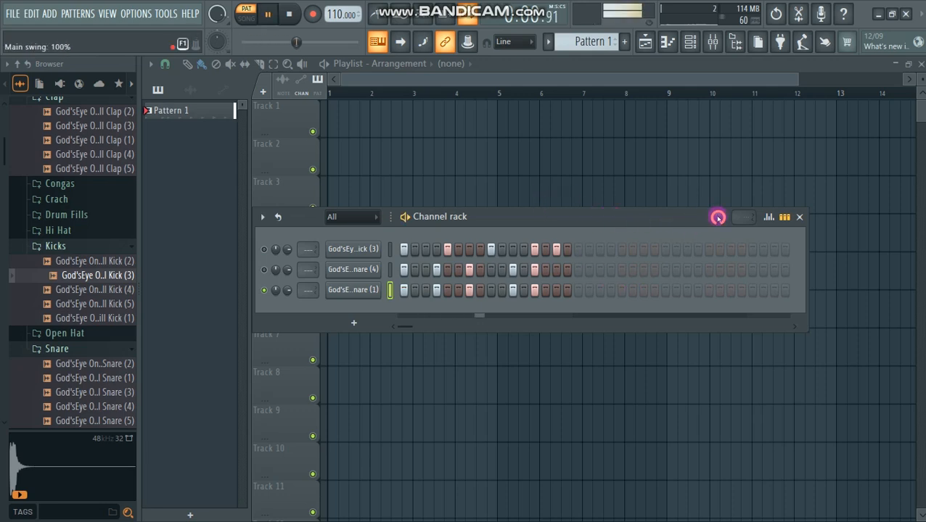
drag(718, 217, 718, 262)
key(space)
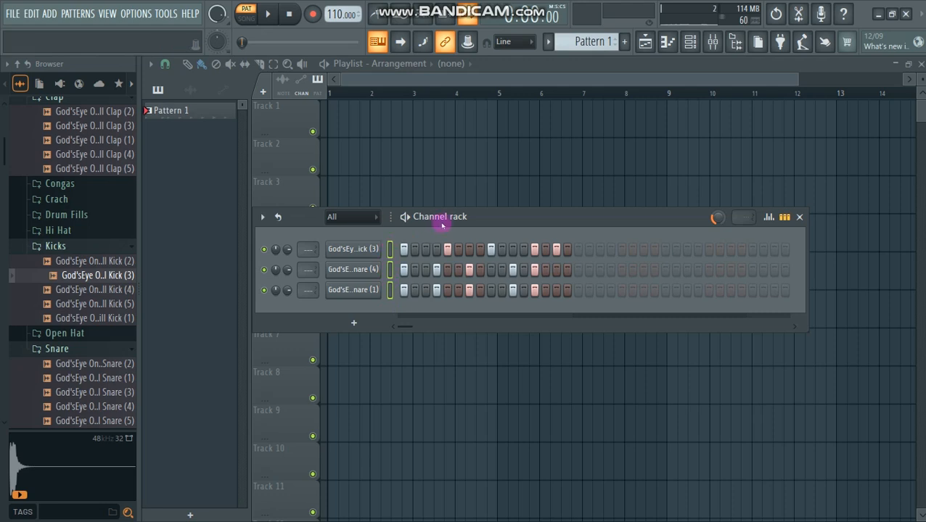
- Play the three-channel drum pattern with the main swing at 29% to hear the reduced groove
drag(448, 223, 449, 220)
key(space)
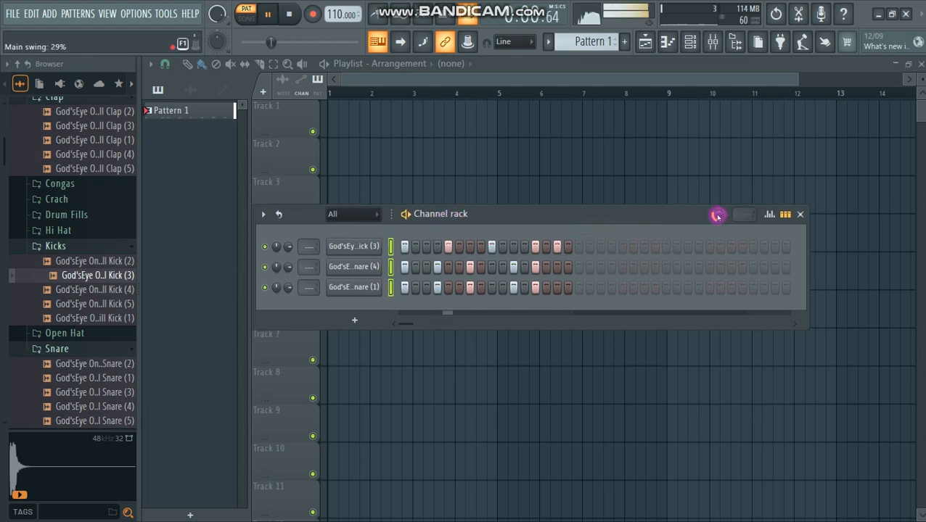
key(space)
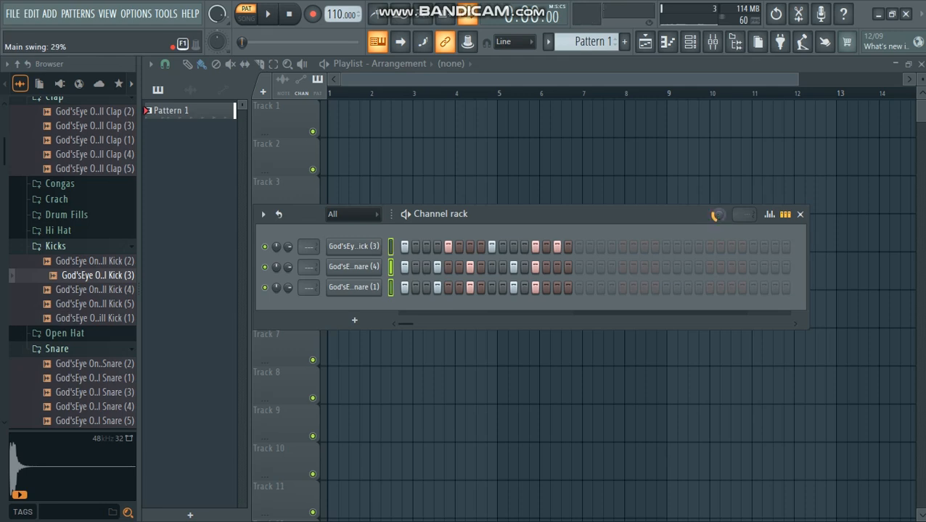
key(space)
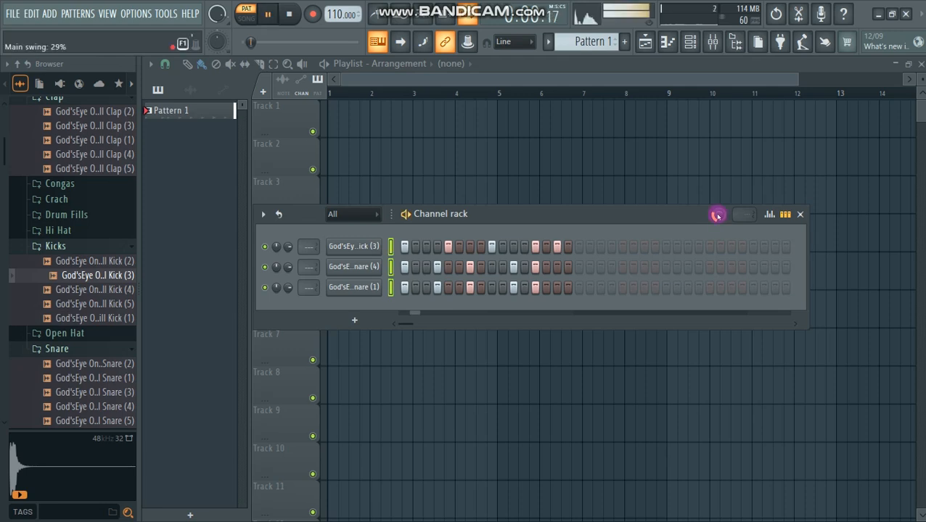
- Try the main swing at 100% and 74% while playing the drum pattern, ending at 63%
drag(715, 214, 715, 171)
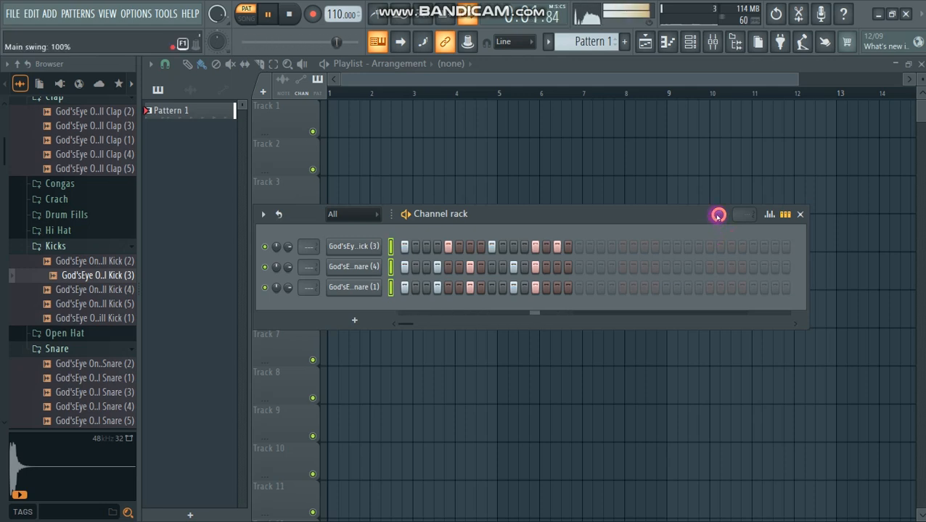
key(space)
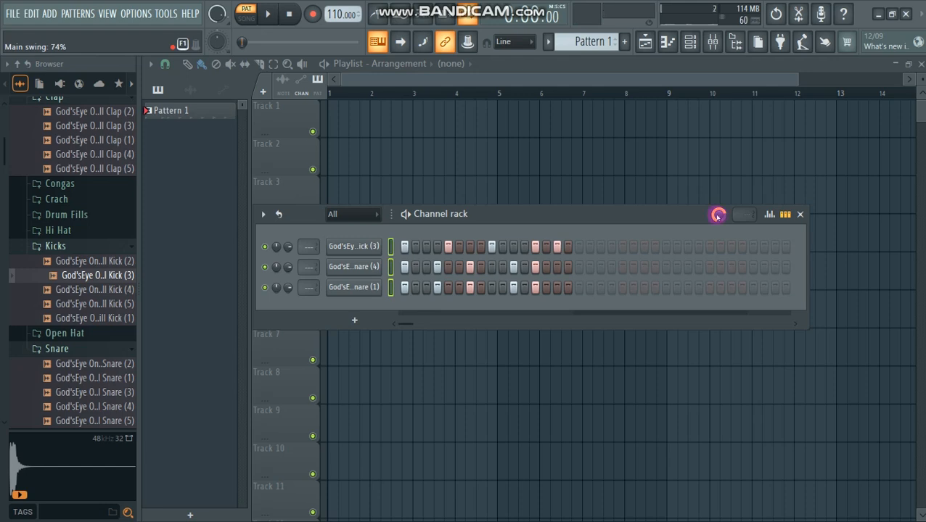
key(space)
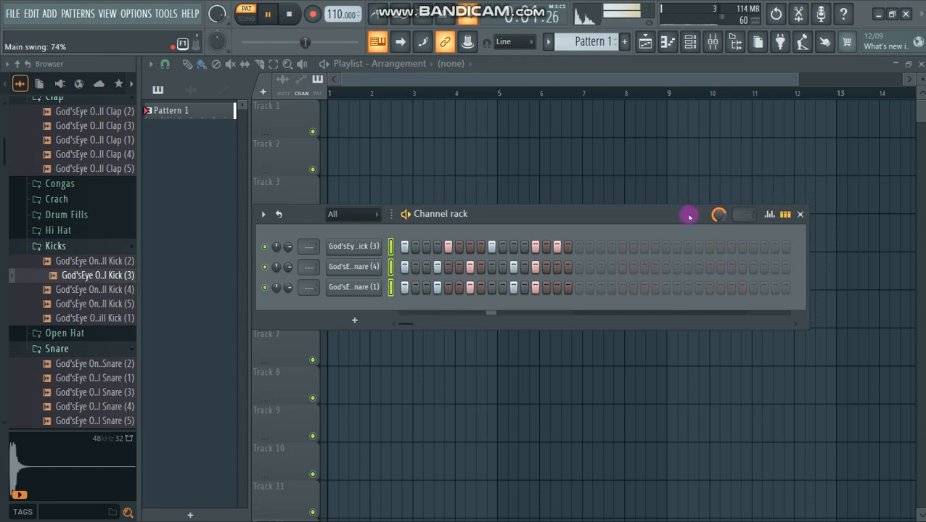
drag(720, 218, 718, 216)
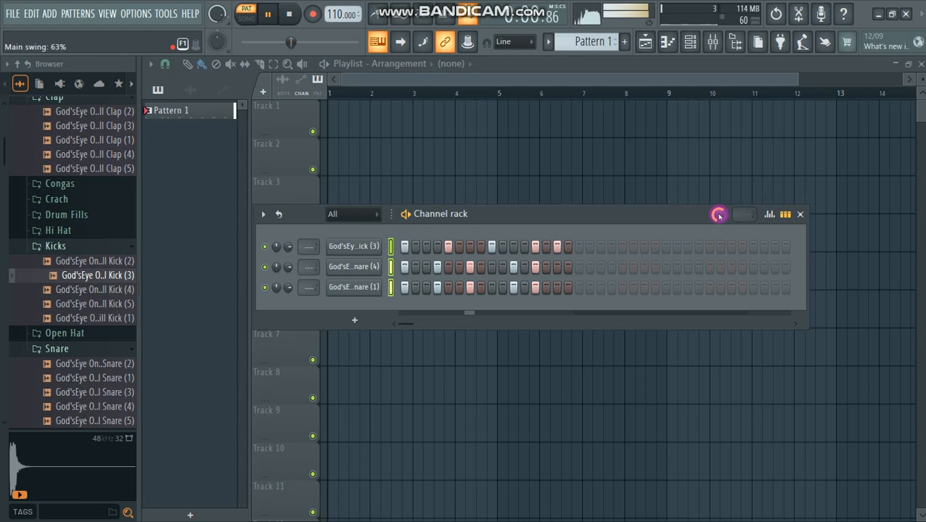
- Add an FL Keys channel, load its ePiano preset, audition a few notes and close the instrument window
click(354, 321)
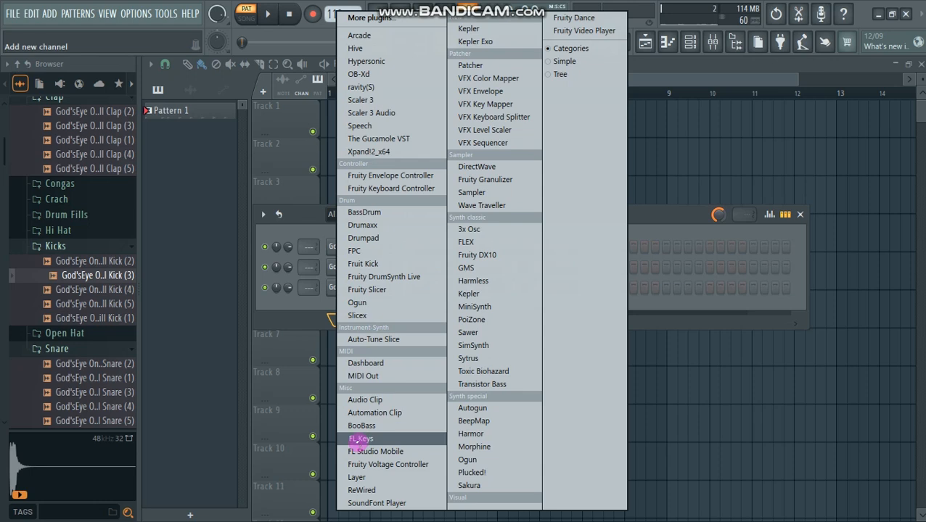
click(359, 438)
click(413, 128)
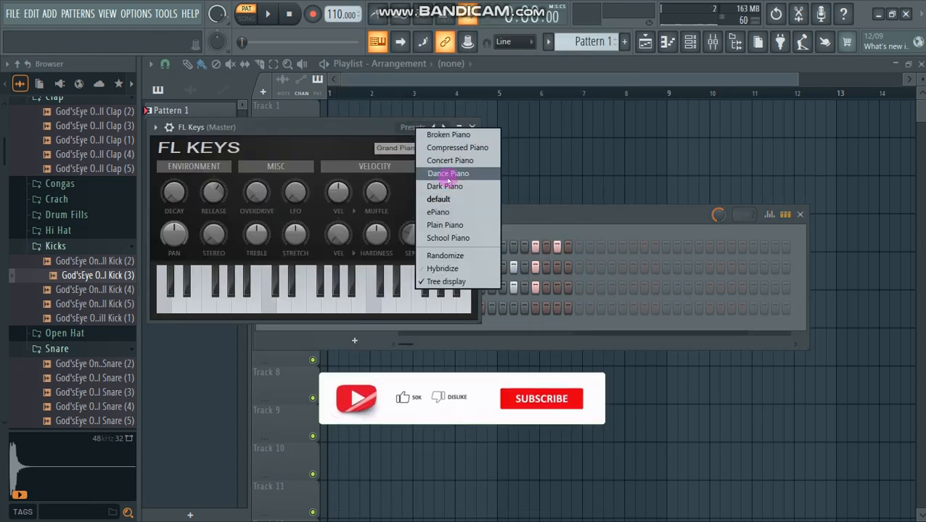
click(438, 212)
click(401, 302)
click(303, 303)
click(471, 127)
- Write four one-bar chords in the ePiano piano roll: C5-E5-G5, A4-C5-E5, B4-D5-F5 and G4-B4-D5, with the ePiano channel soloed
right_click(351, 305)
click(396, 309)
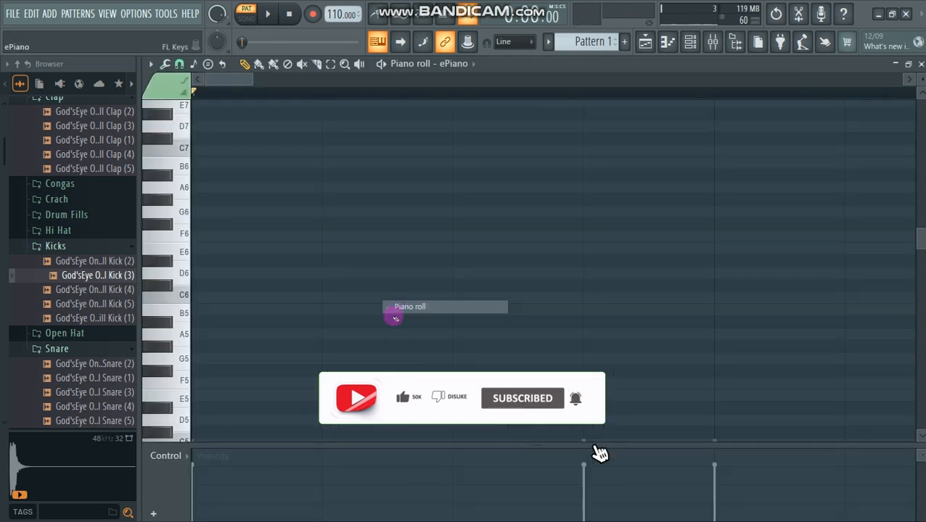
click(200, 300)
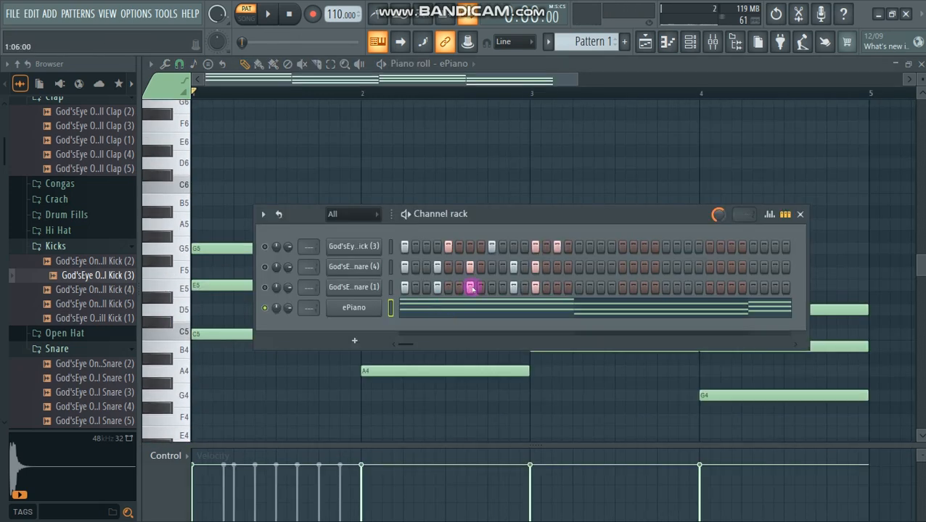
- Play the soloed ePiano's sustained chords in the piano roll and judge how the main swing affects them
click(443, 313)
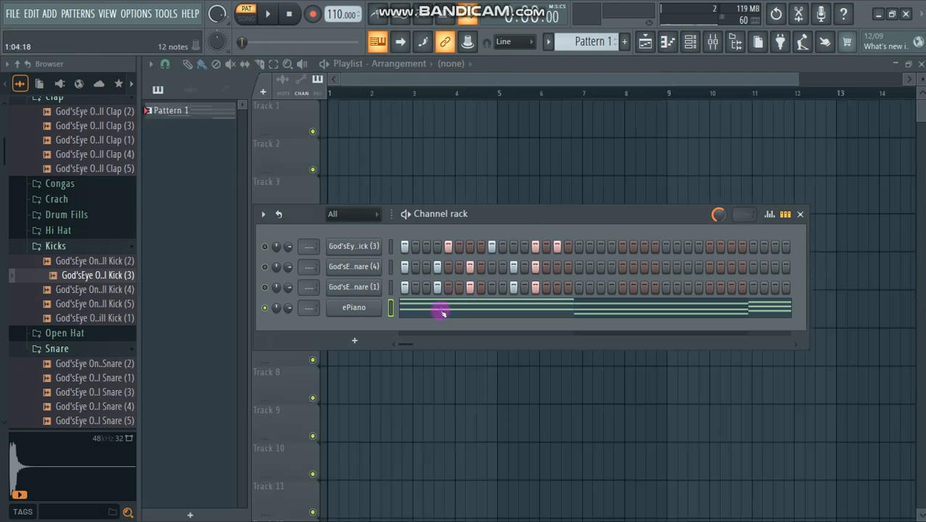
click(442, 313)
key(space)
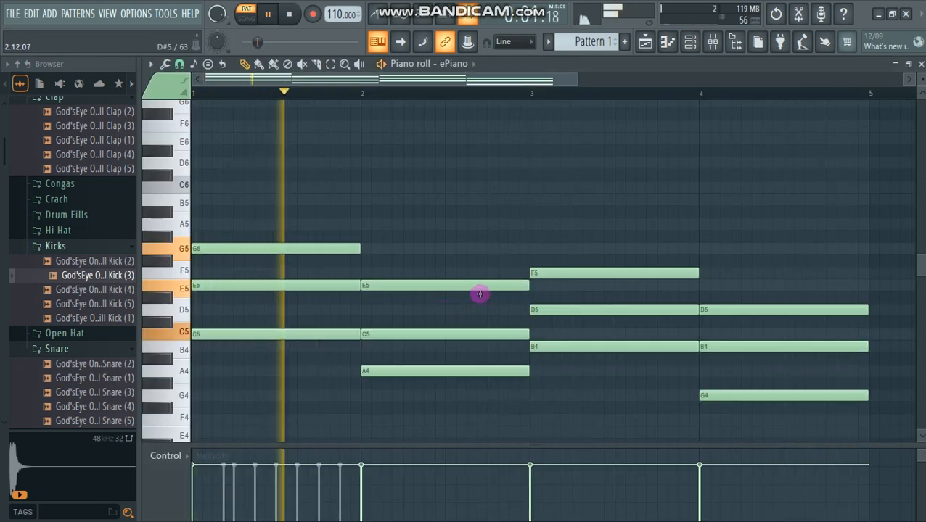
scroll(480, 305, down, 3)
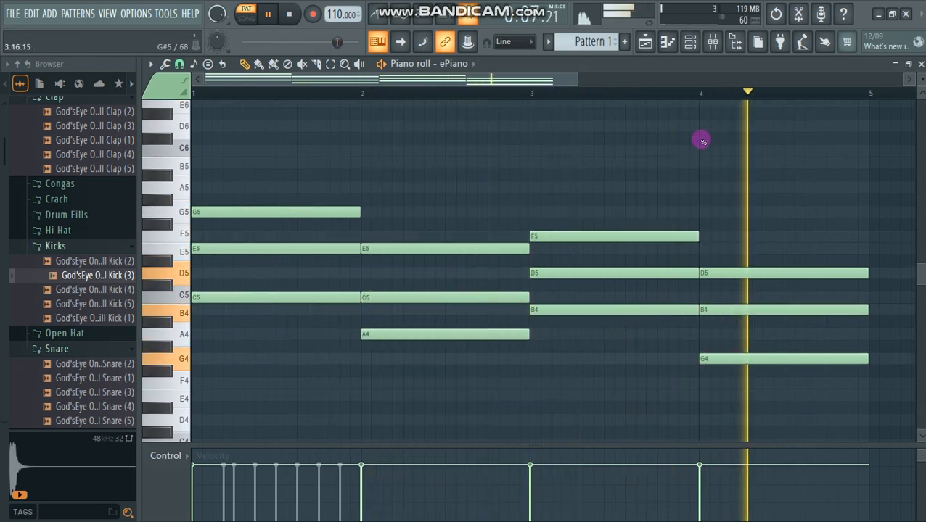
key(space)
click(690, 41)
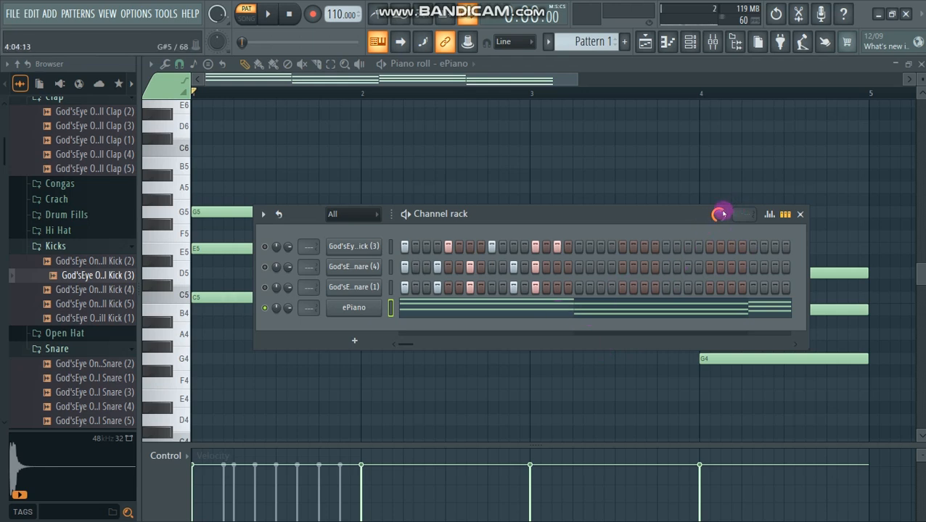
click(511, 315)
key(space)
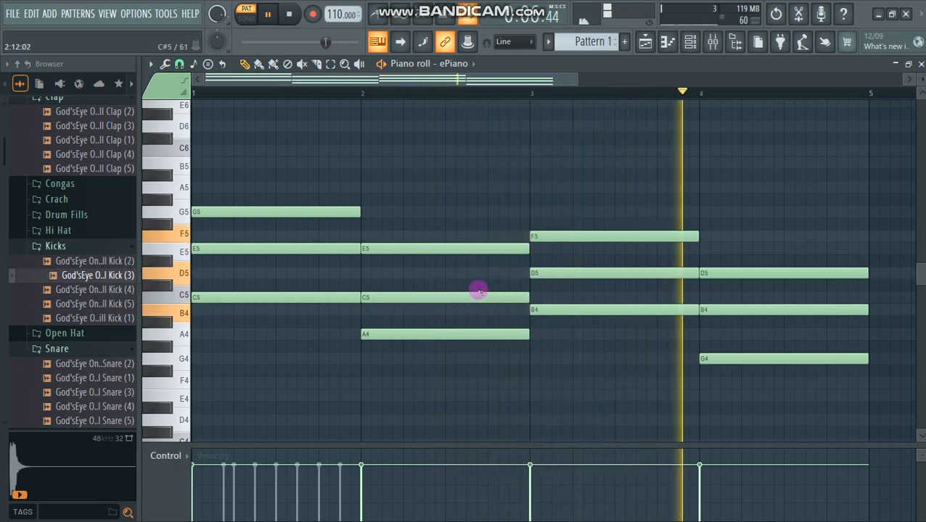
key(space)
- Select all the chord notes, split them with the Chopper tool and play the chopped chords
drag(316, 182, 770, 382)
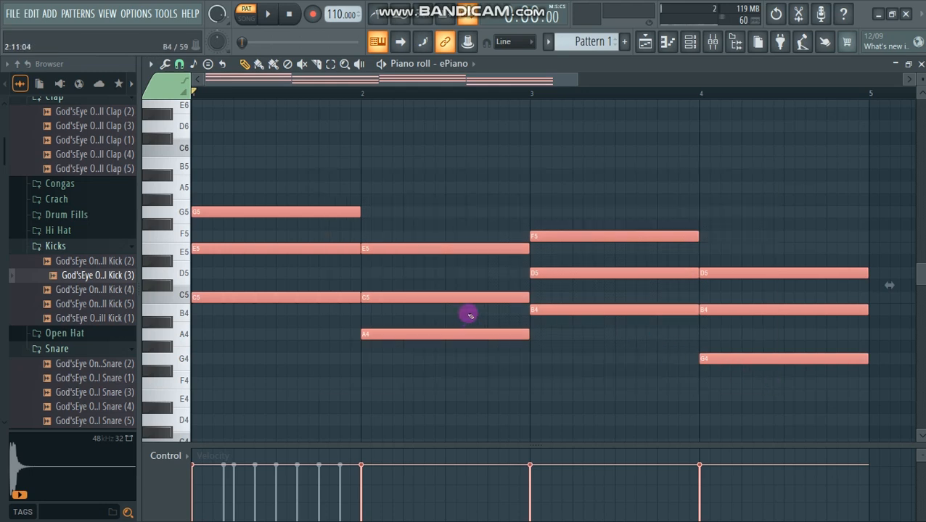
key(alt+u)
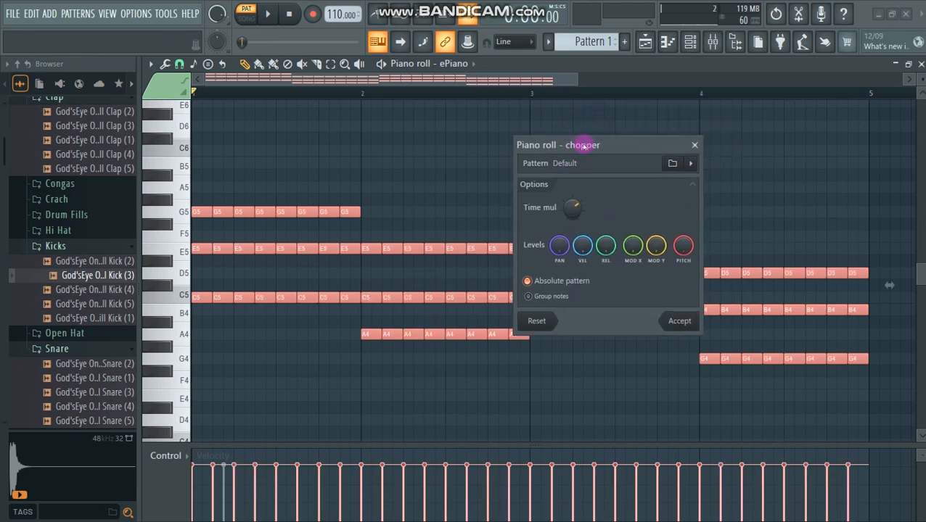
drag(581, 147, 612, 134)
key(space)
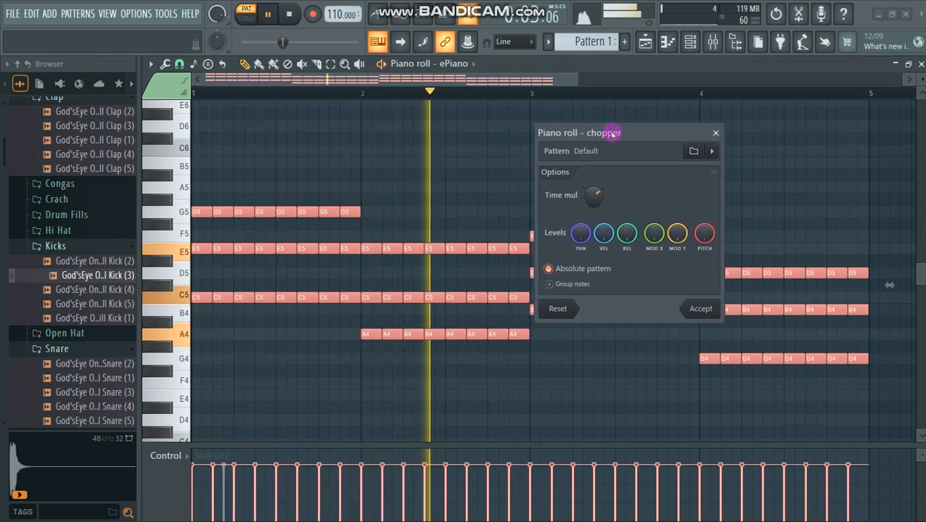
- Adjust the chopper's time multiplier during playback until each chord splits into four notes per bar, and apply it
drag(593, 194, 594, 187)
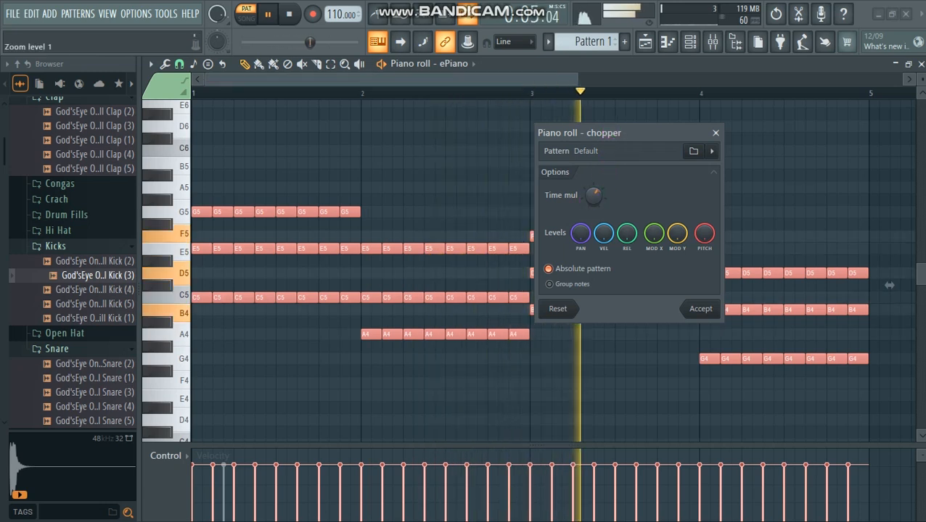
drag(593, 194, 592, 198)
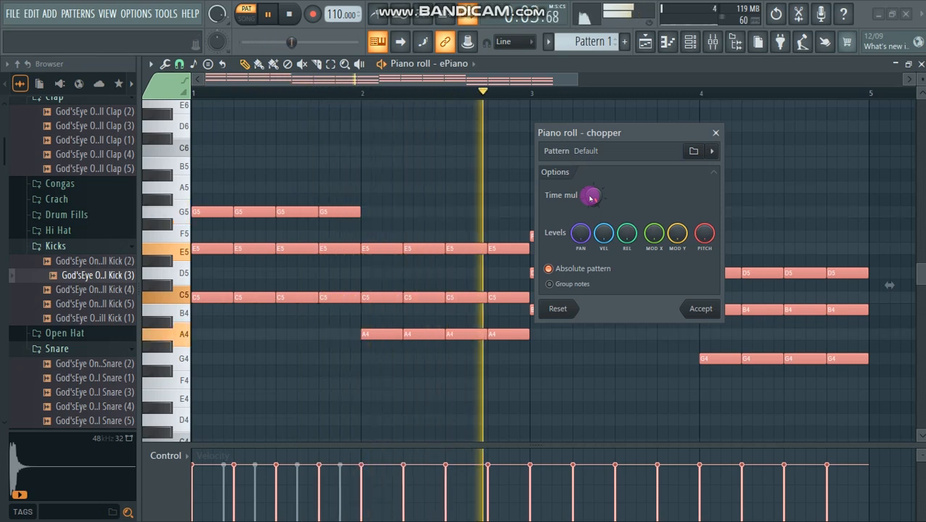
key(space)
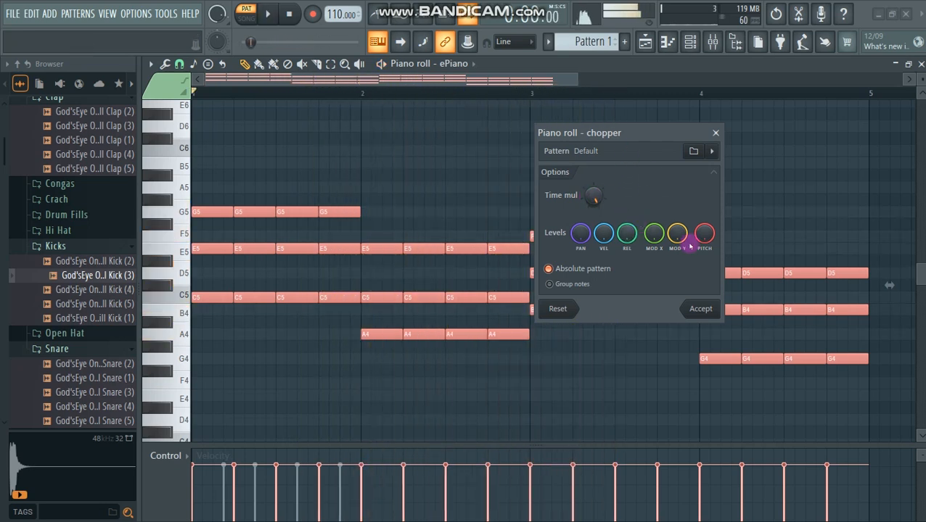
click(698, 308)
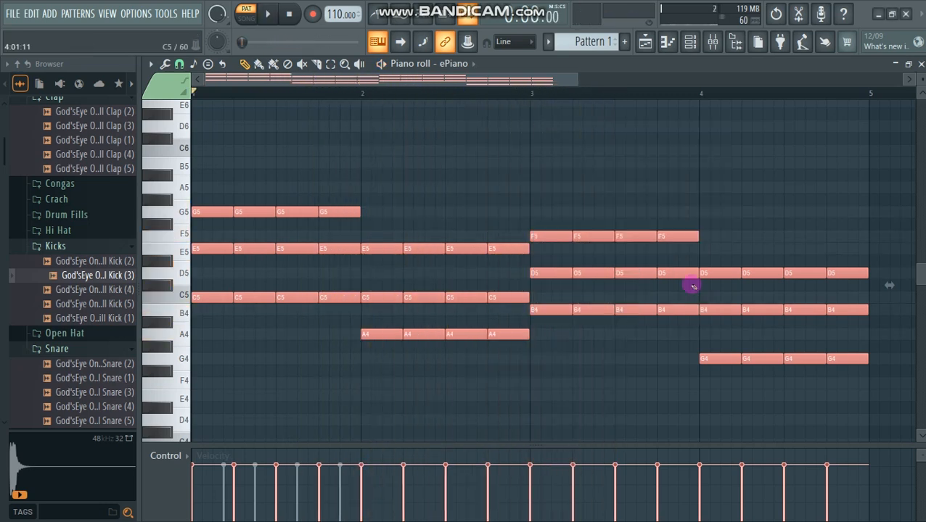
- Try the main swing at 0%, 100% and 55% while playing the chopped chords, ending at 100%
click(691, 45)
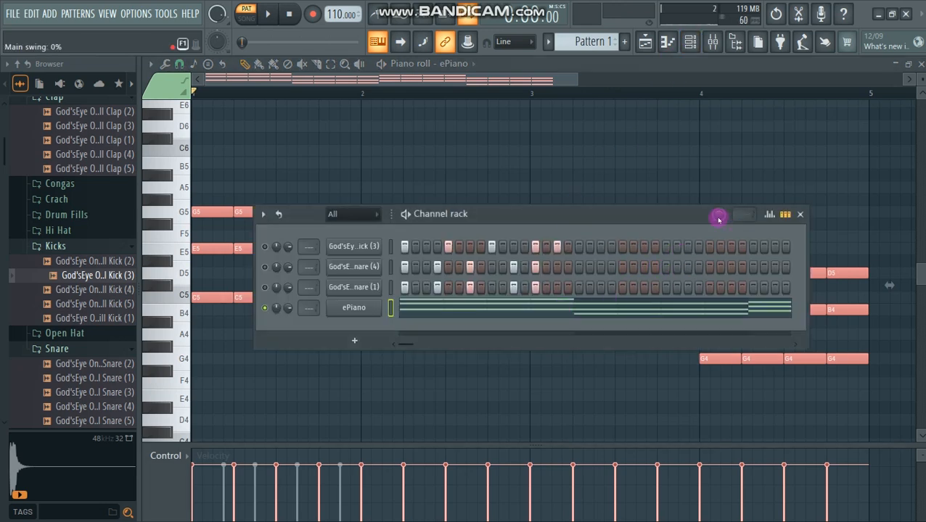
key(space)
drag(718, 218, 718, 156)
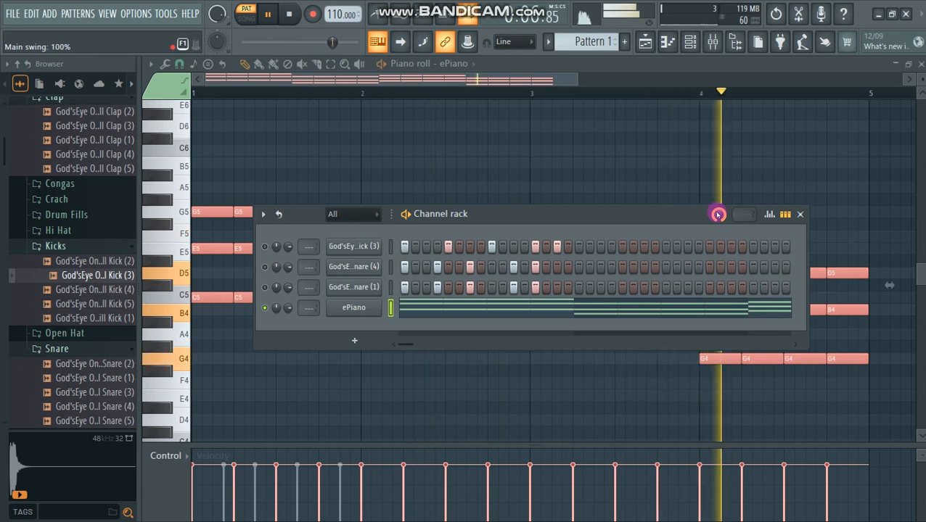
key(space)
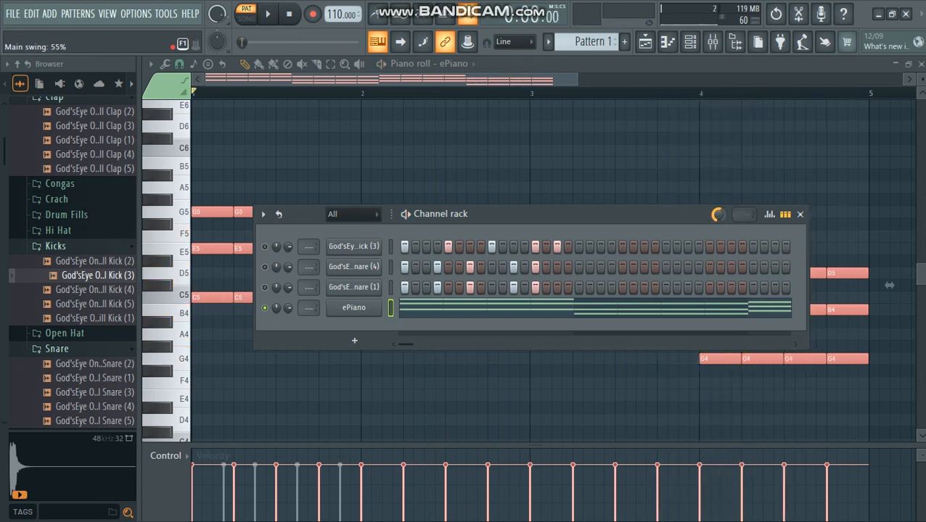
key(space)
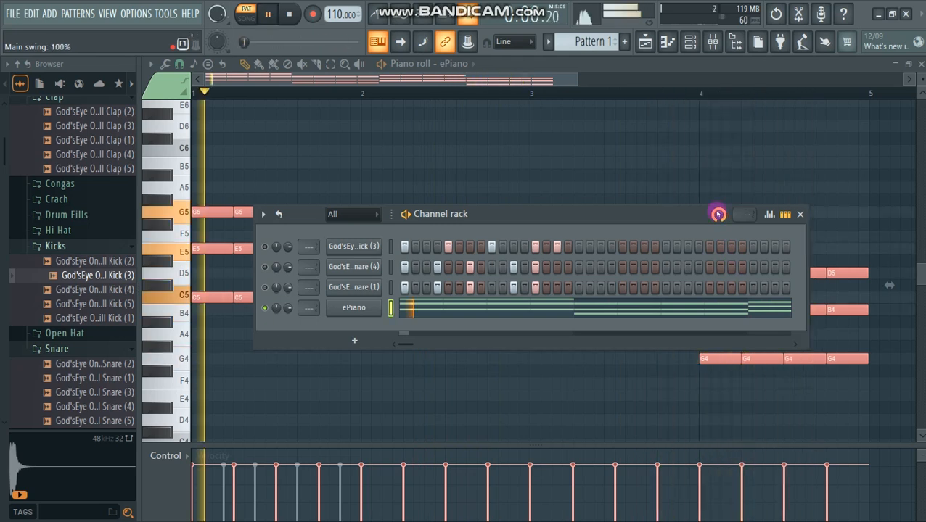
- Watch the chopped ePiano chords play in the piano roll, and bring the channel rack back up
click(665, 310)
click(665, 310)
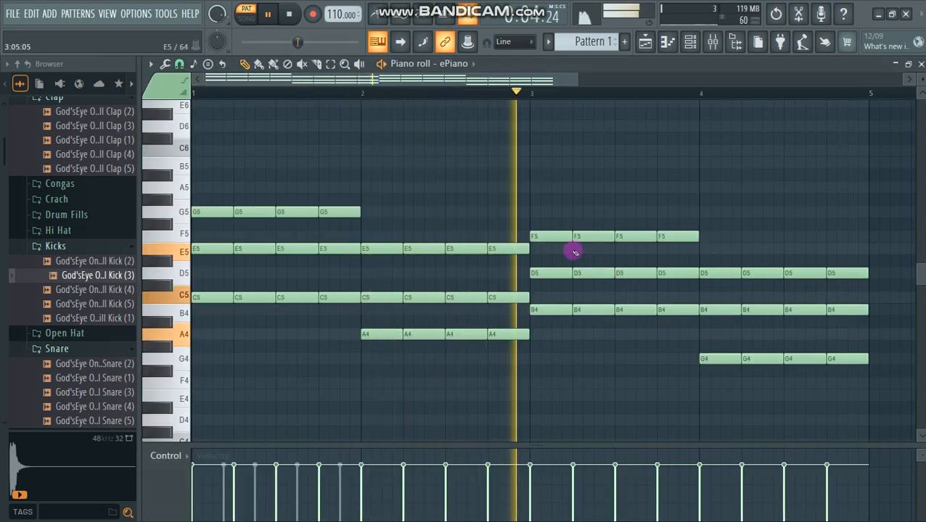
click(690, 42)
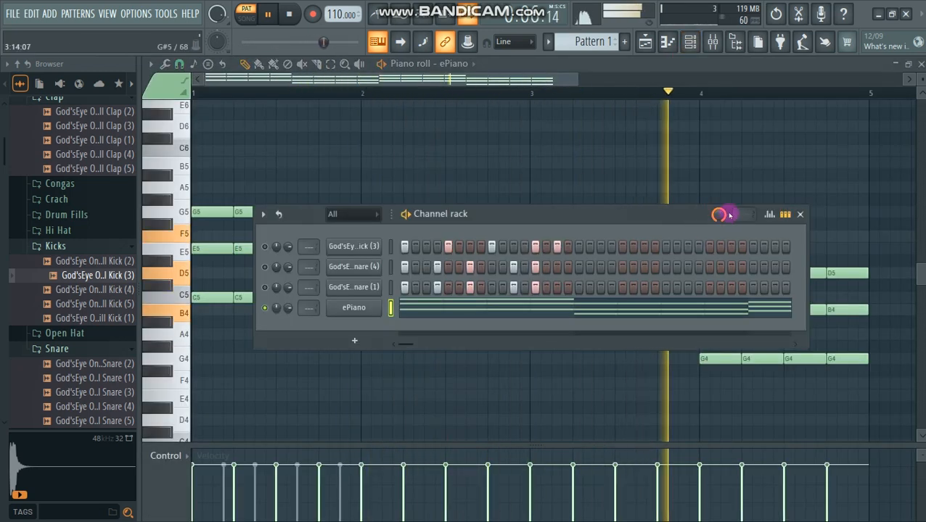
- Compare the chopped chords with the main swing at 0% and 73%, and leave it at a moderate amount well below maximum
key(space)
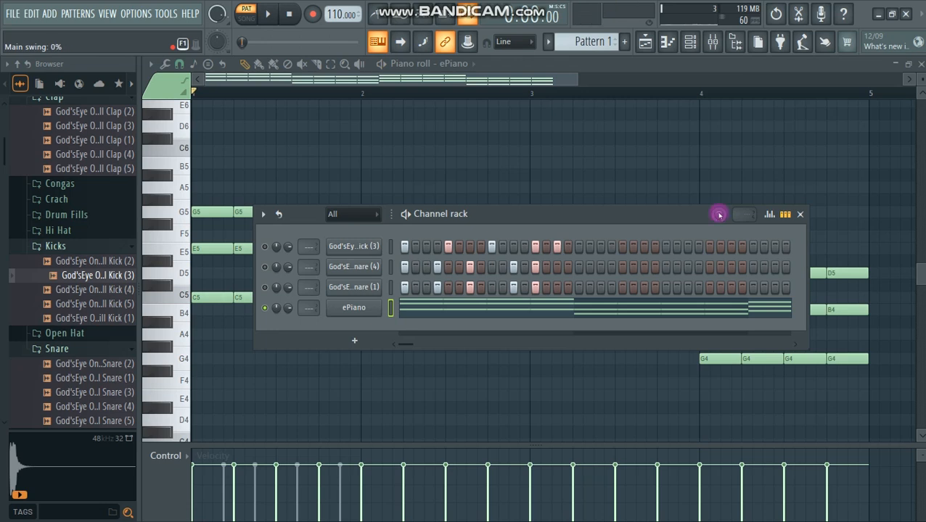
key(space)
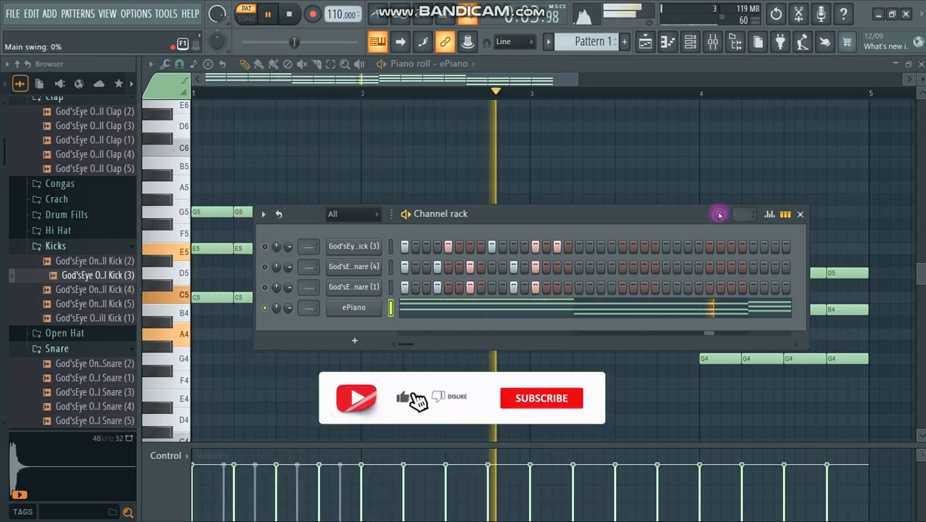
key(space)
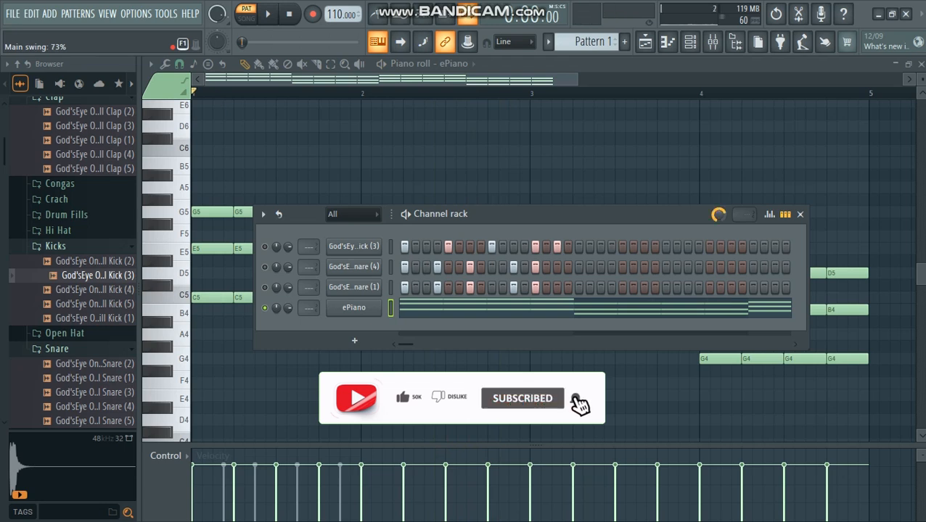
key(space)
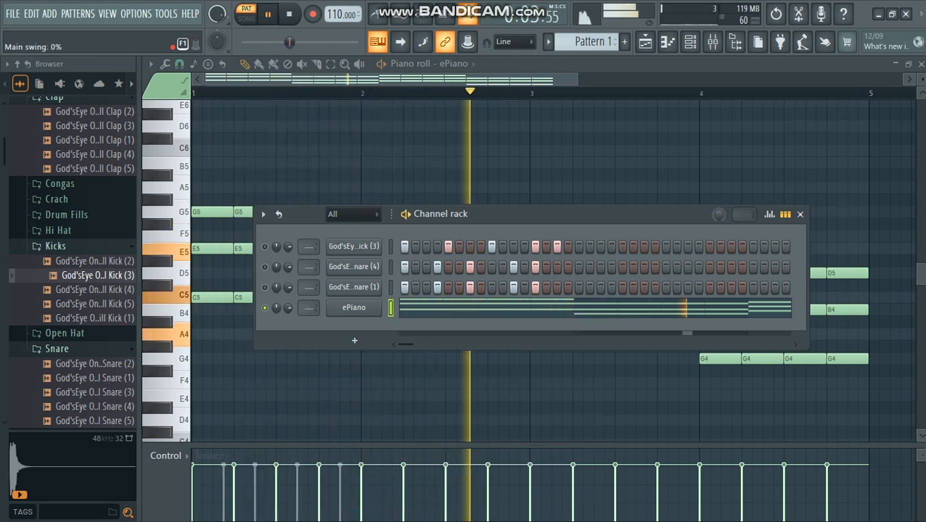
key(space)
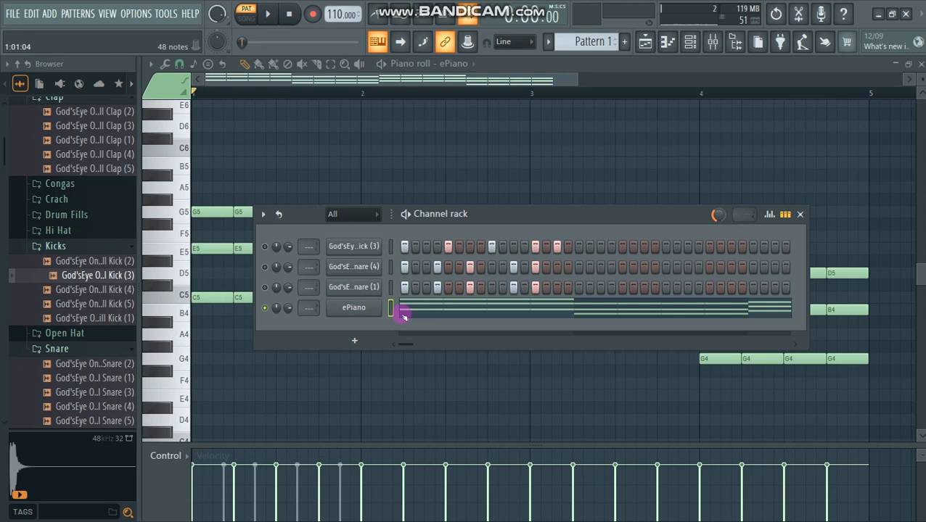
- Examine the swing mix control in the ePiano channel's miscellaneous settings, and close its window
click(351, 309)
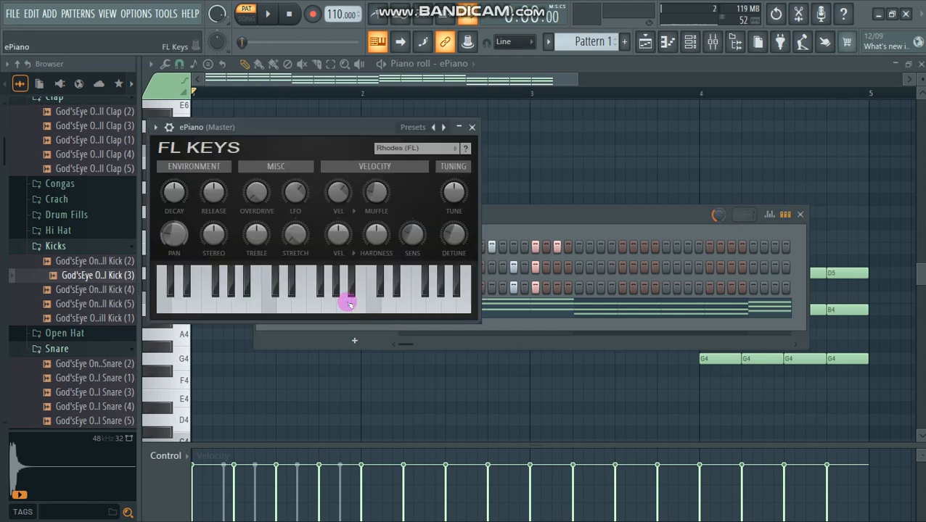
click(169, 127)
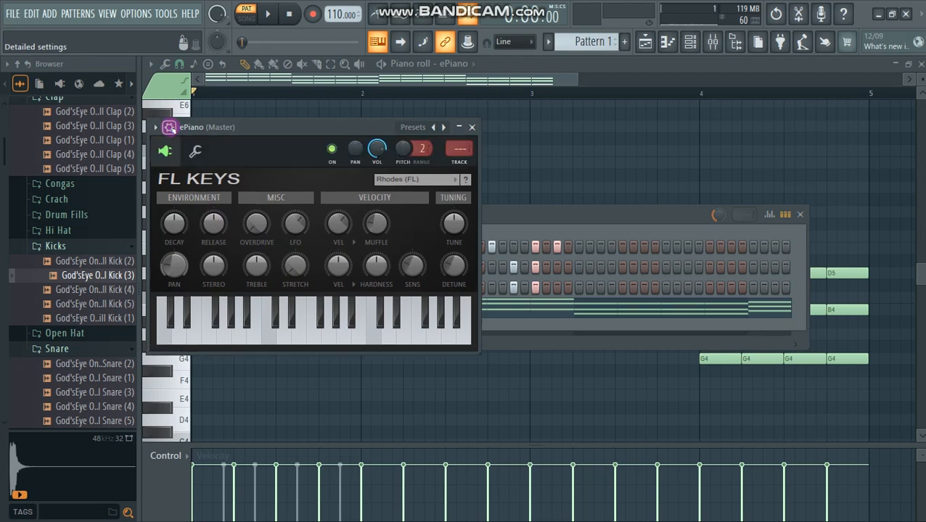
click(196, 152)
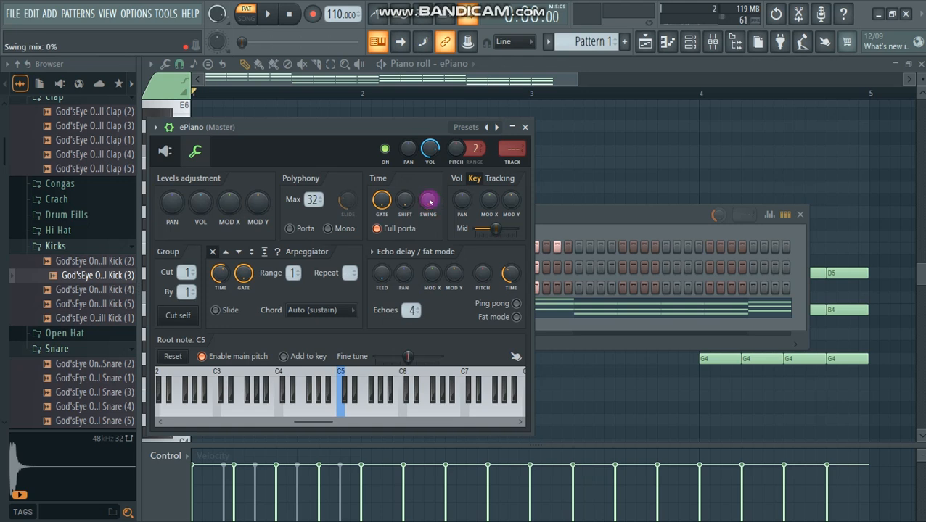
drag(382, 129, 480, 176)
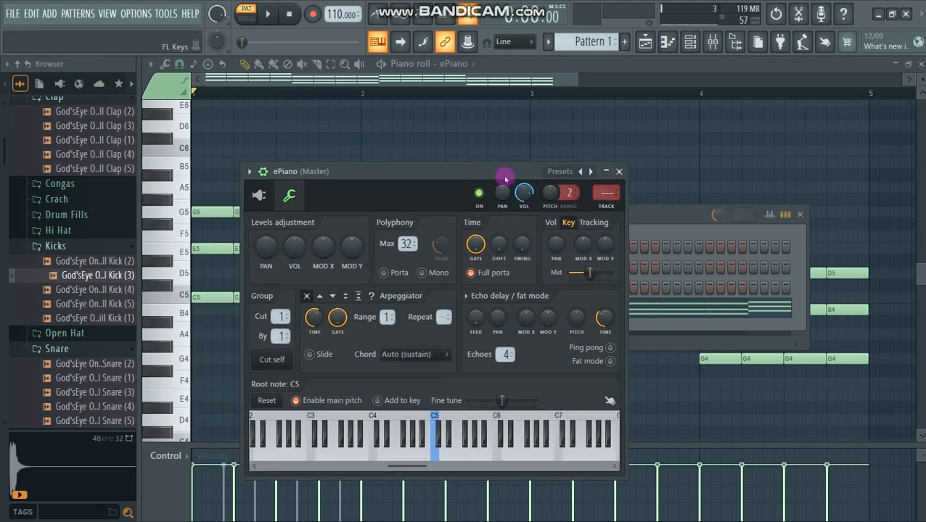
click(620, 172)
- Unmute the kick and both snare channels, and play the pattern briefly with the ePiano chords
drag(594, 192, 581, 153)
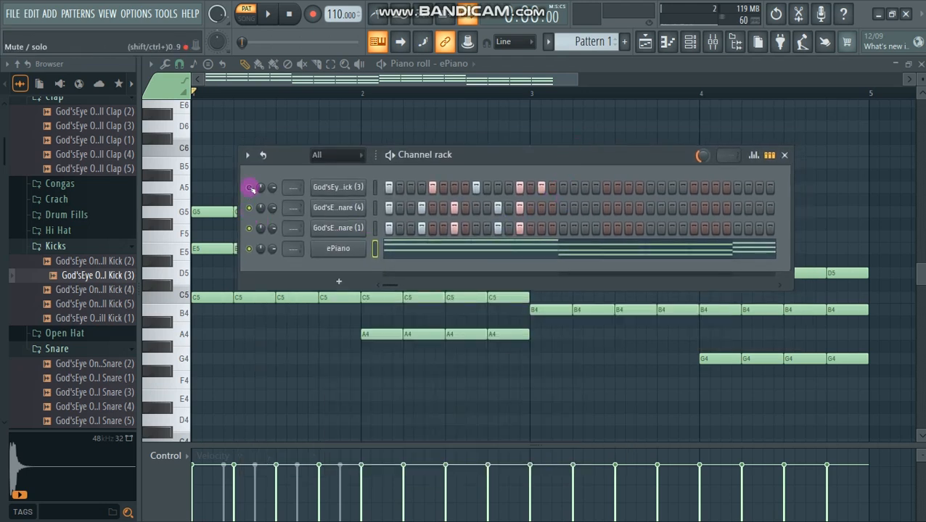
key(space)
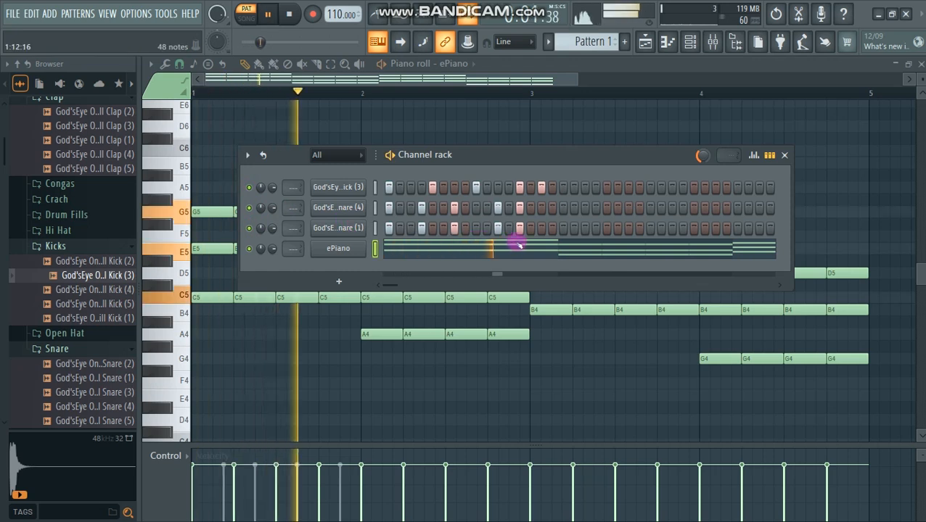
key(space)
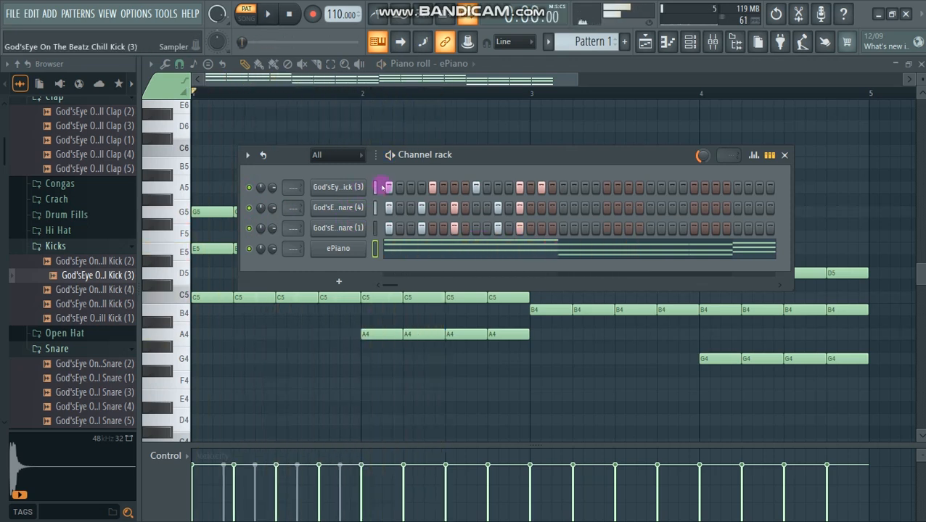
- Arrange the chords as Pattern 2 across four bars on Track 1, with four one-bar Pattern 1 drum clips on Track 2
click(644, 41)
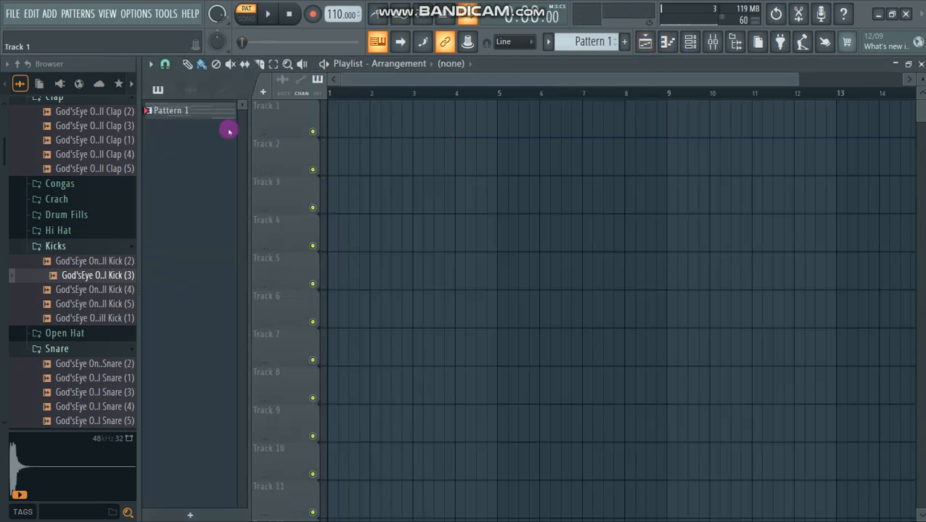
key(F6)
right_click(344, 256)
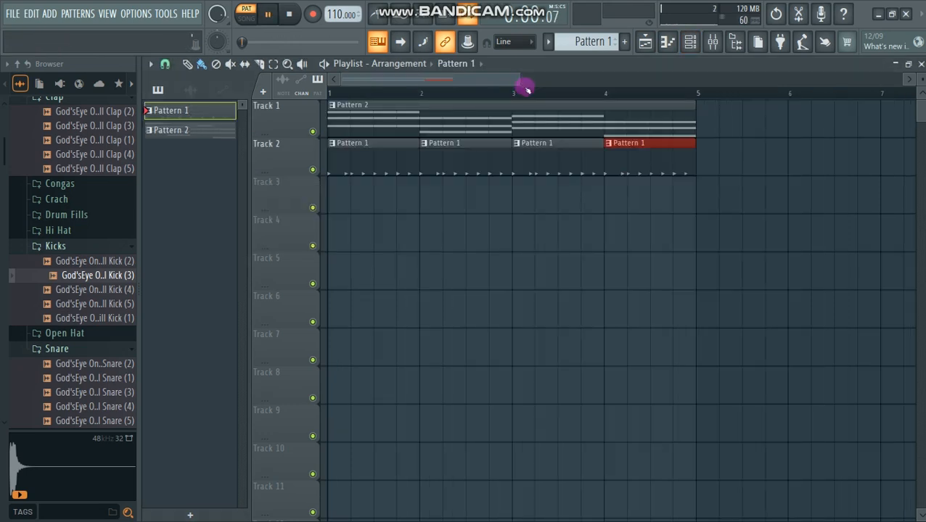
- Switch to song mode and play the four-bar arrangement with the channel rack shown over the playlist
click(246, 19)
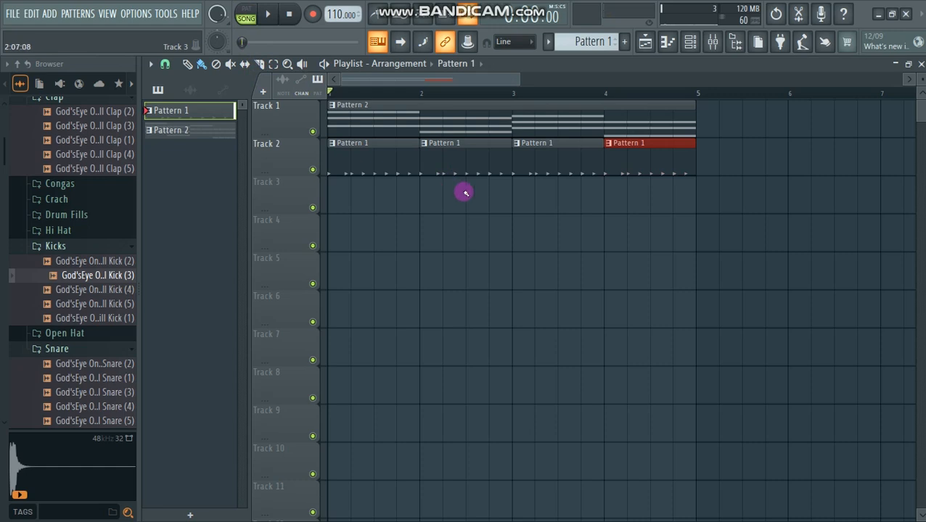
key(space)
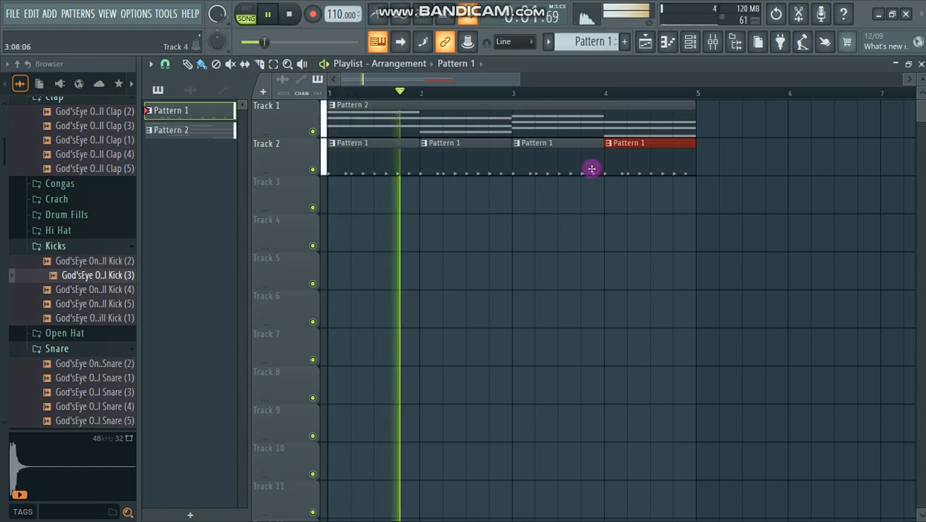
click(690, 44)
drag(584, 243, 587, 266)
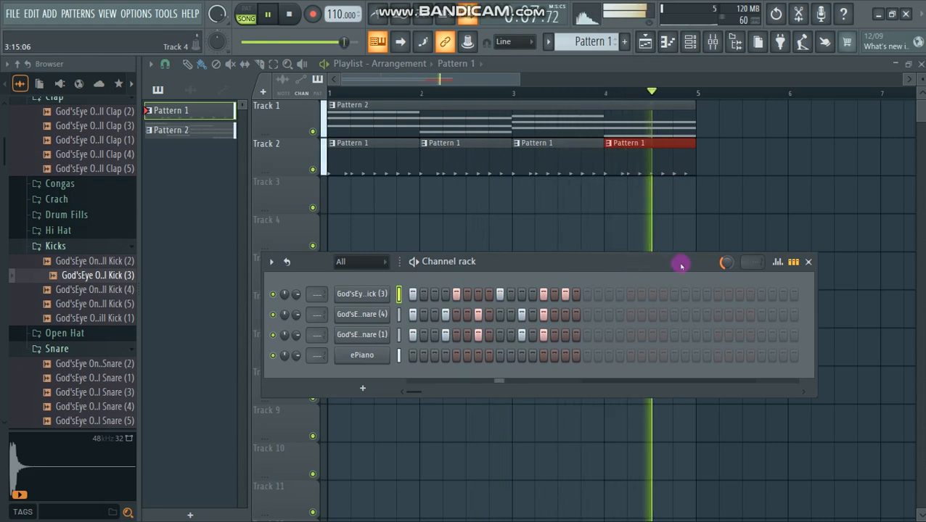
key(space)
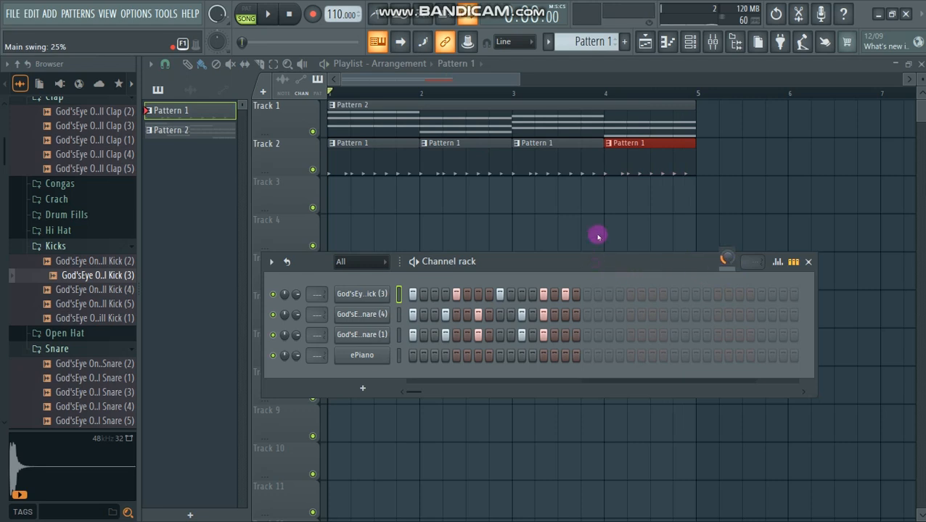
- Examine the swing mix control in the Chill Snare (1) channel's miscellaneous settings, and close its window
drag(596, 250, 600, 218)
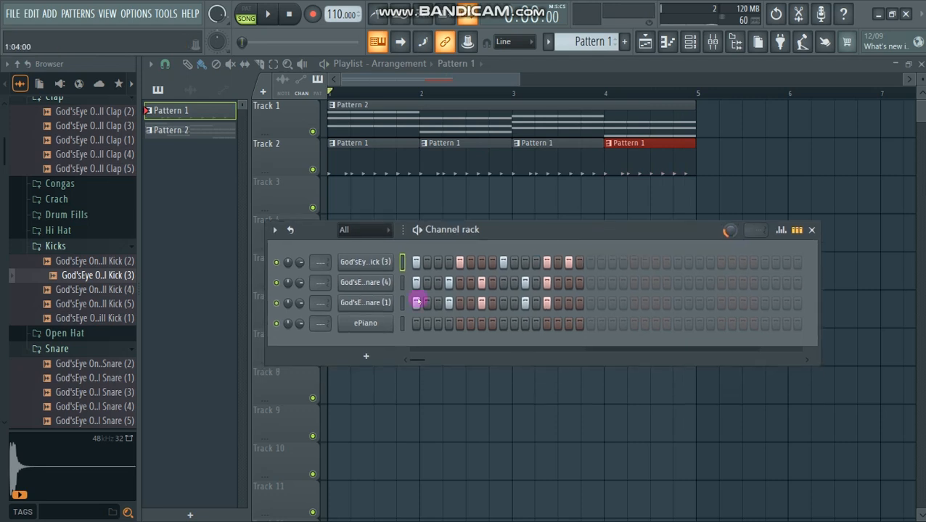
click(374, 305)
drag(362, 232, 393, 172)
click(360, 197)
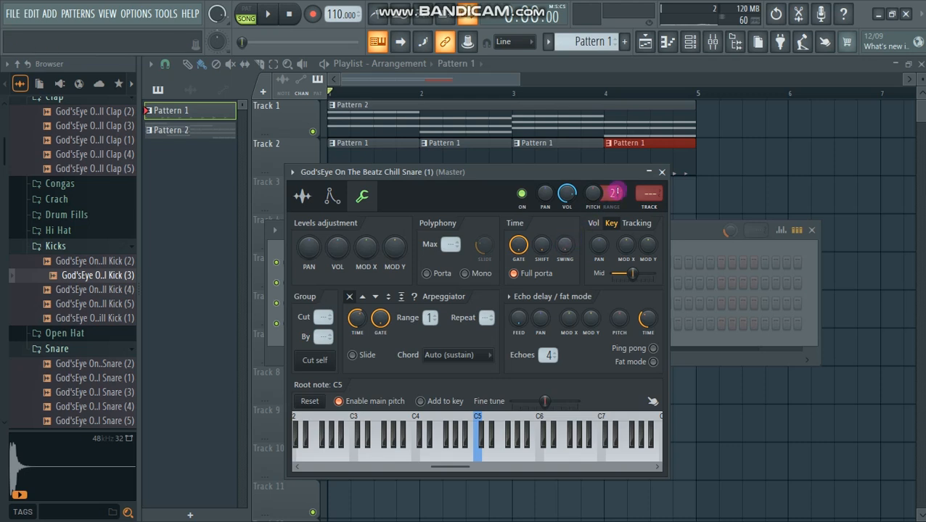
click(661, 172)
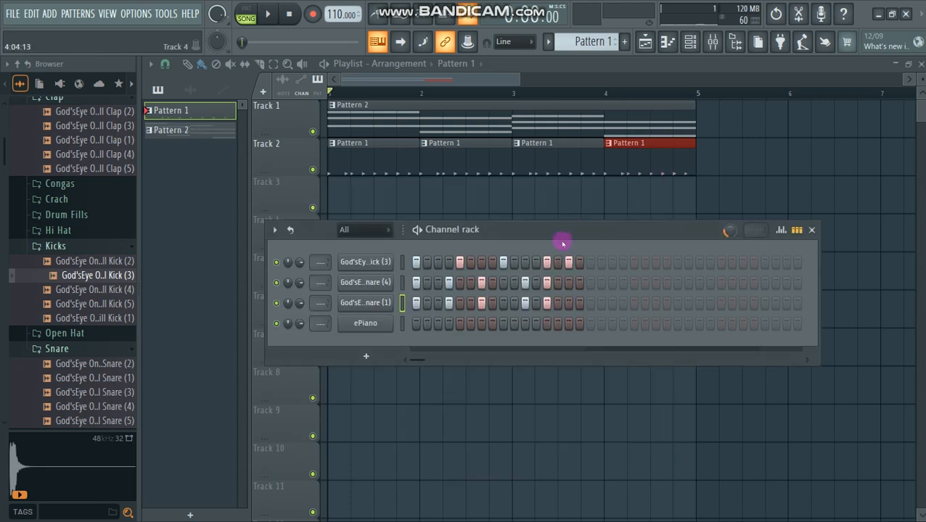
- Set the Chill Kick (3) channel's swing mix to 100% while the arrangement plays, and stop playback
key(space)
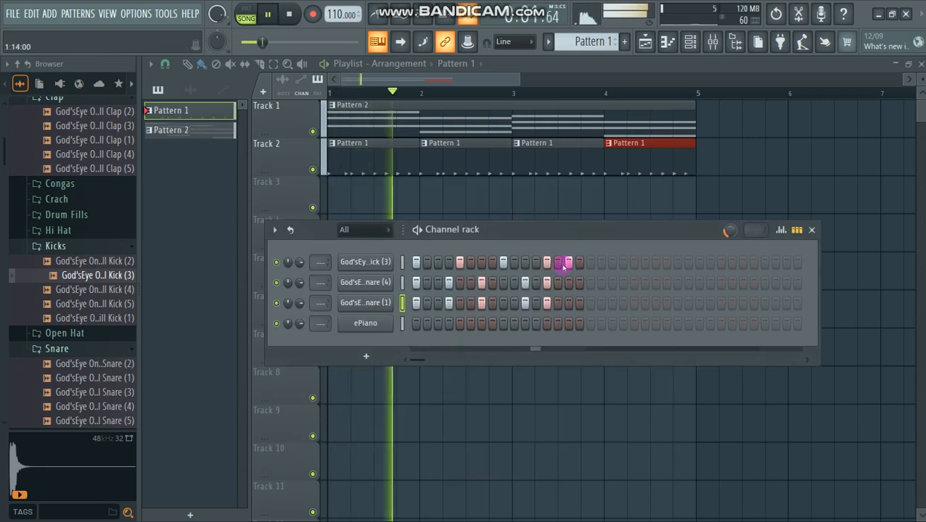
click(369, 264)
click(350, 275)
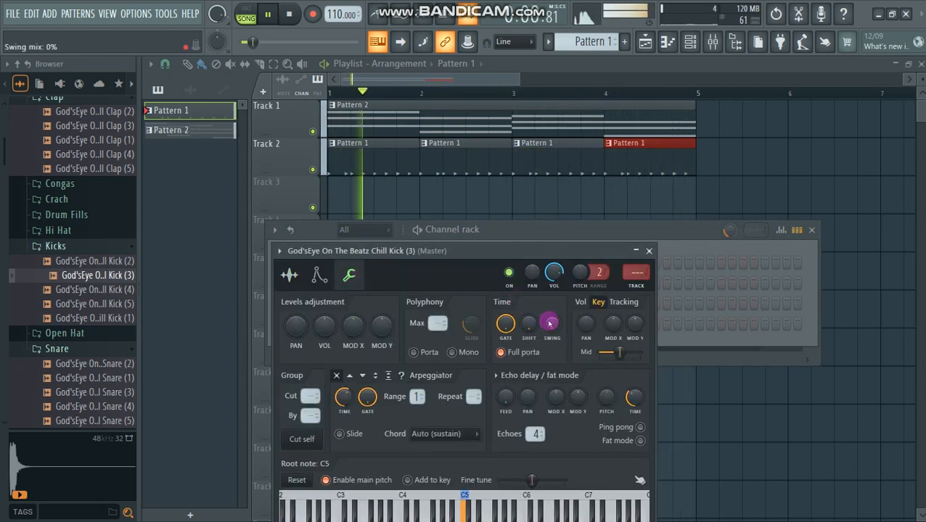
key(space)
drag(516, 248, 522, 129)
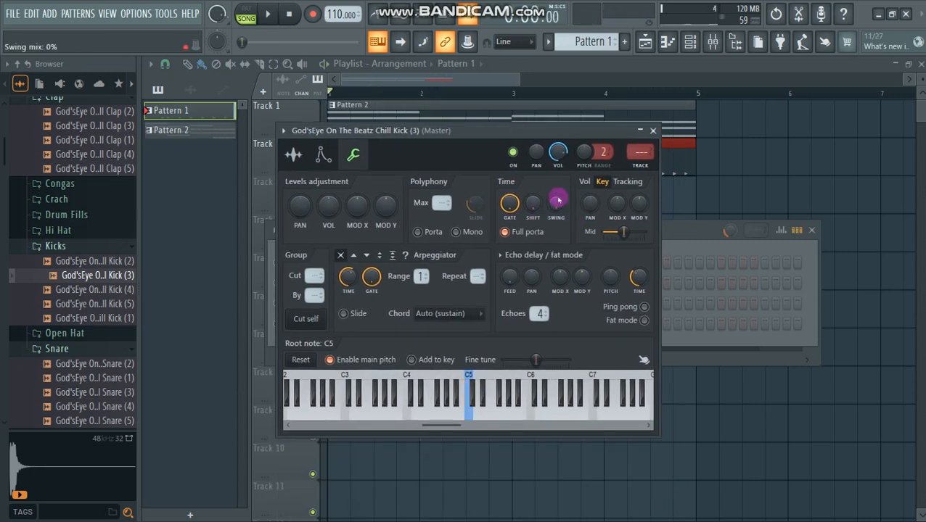
key(space)
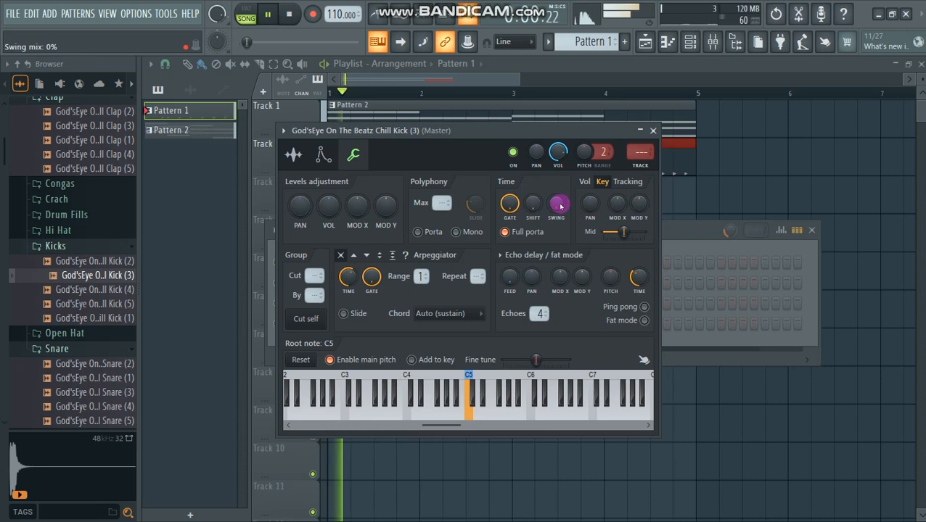
drag(554, 208, 555, 261)
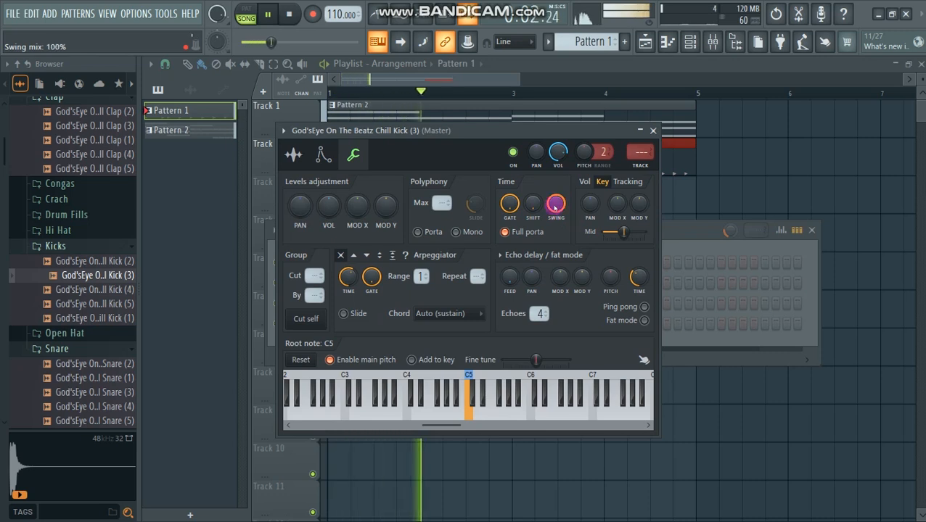
click(652, 130)
key(space)
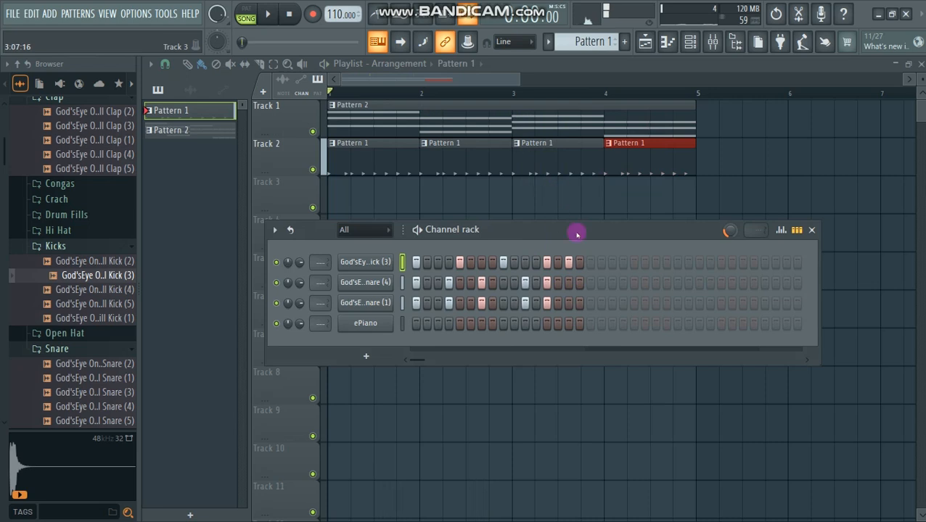
- Review the main swing and the ePiano channel's own swing mix, ending with the channel rack shown over the playlist
mouse_move(729, 229)
mouse_down()
mouse_move(729, 244)
mouse_move(730, 232)
mouse_up()
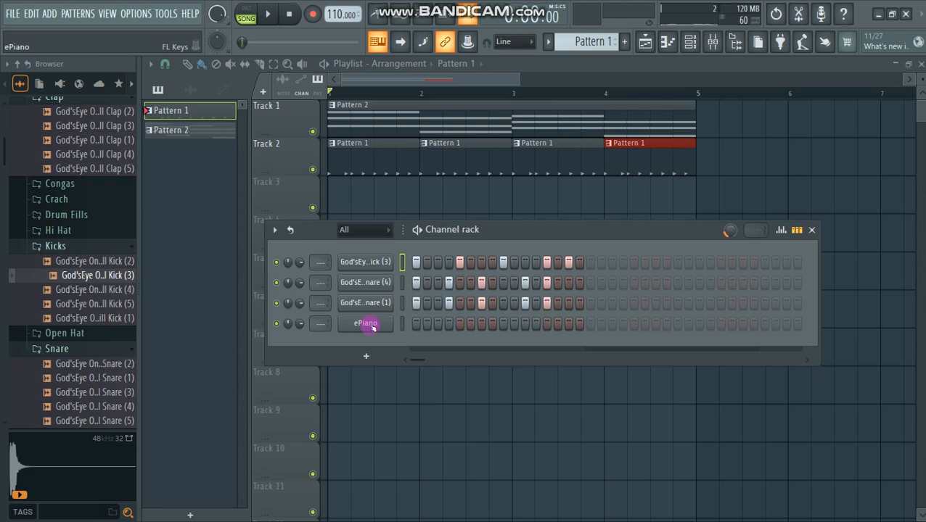
click(373, 325)
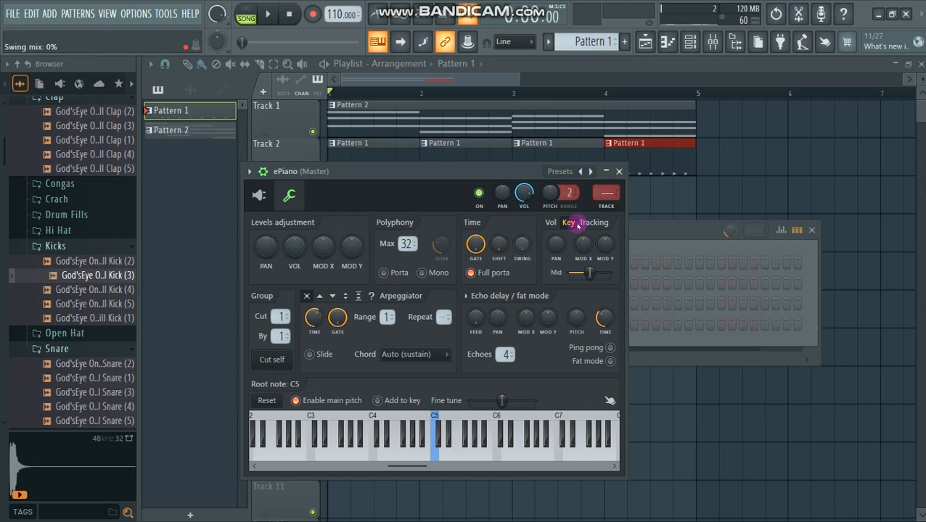
click(618, 172)
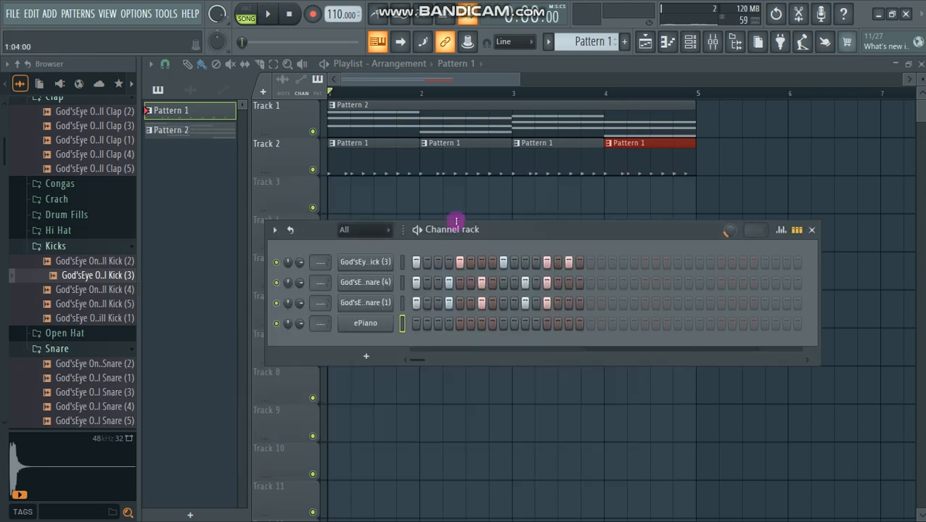
drag(473, 233, 404, 229)
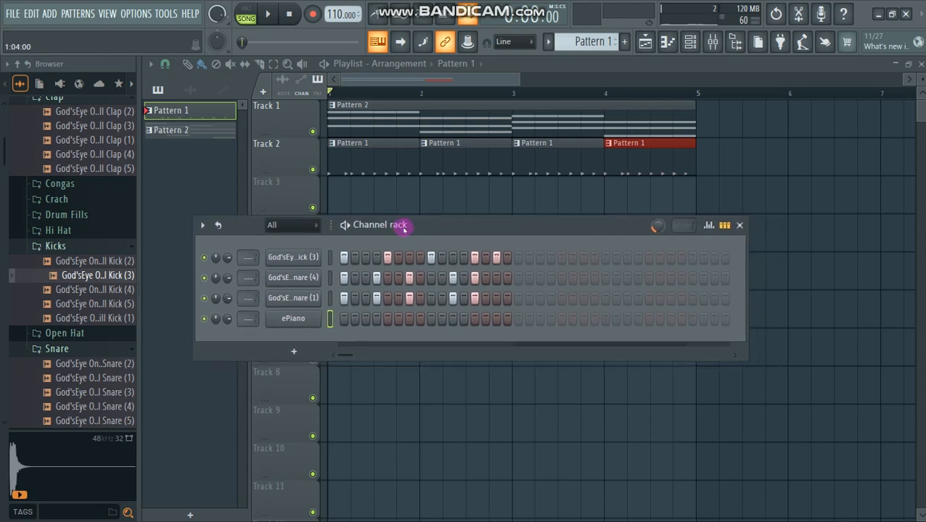